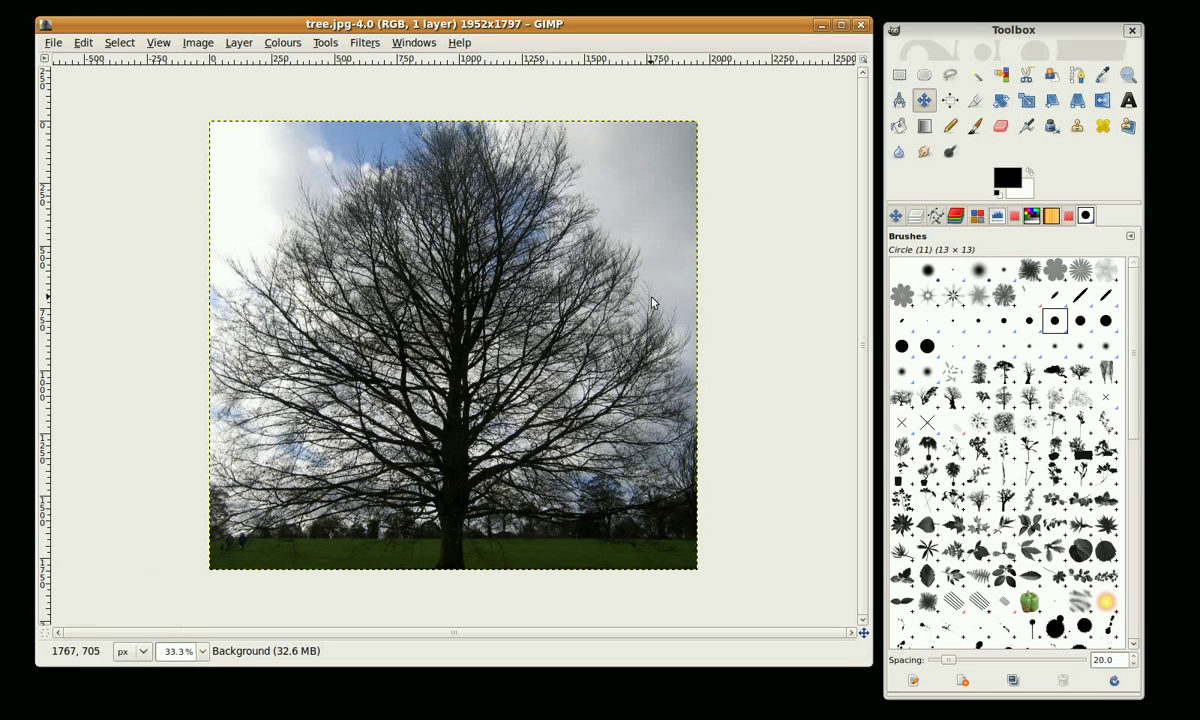
Start an Intelligent Scissors outline at the trunk's base and up its right edge.
click(1026, 78)
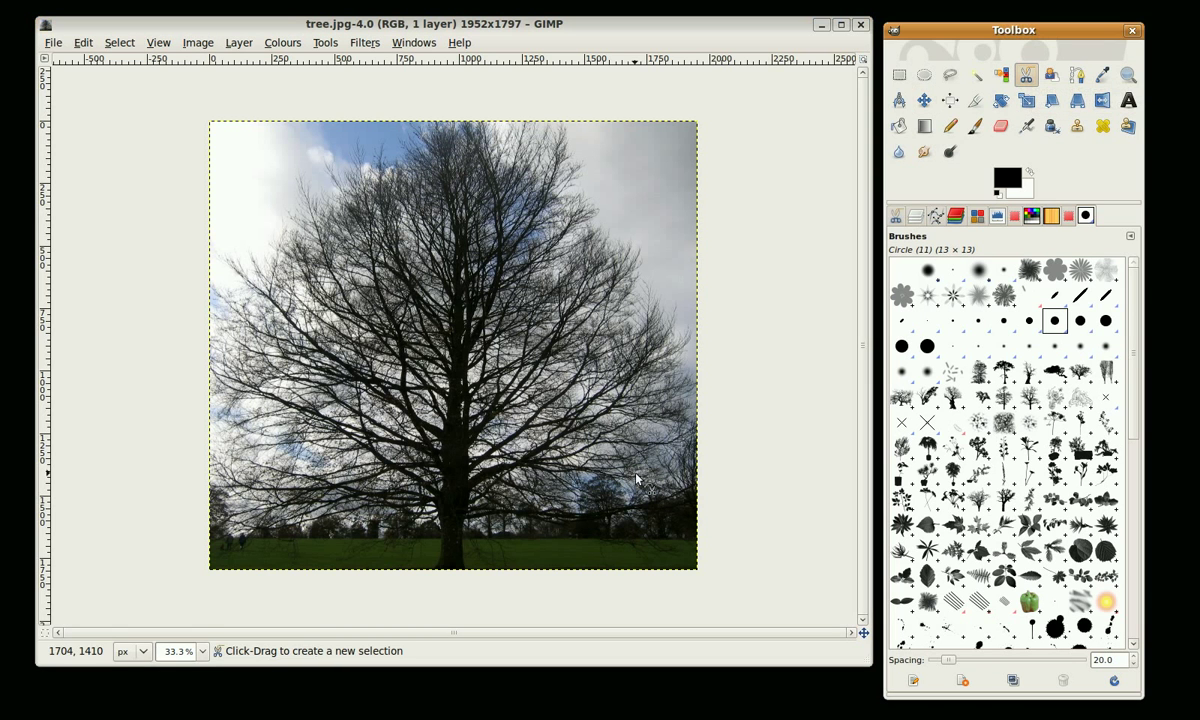
scroll(476, 583, up, 2)
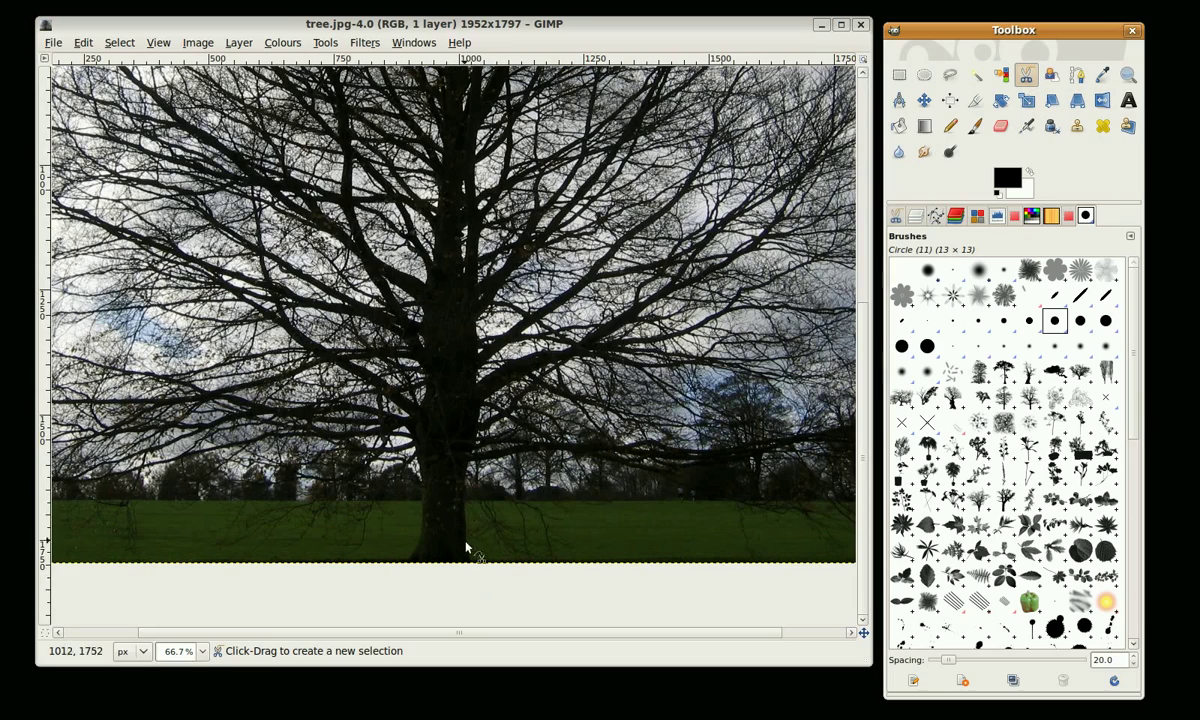
click(470, 559)
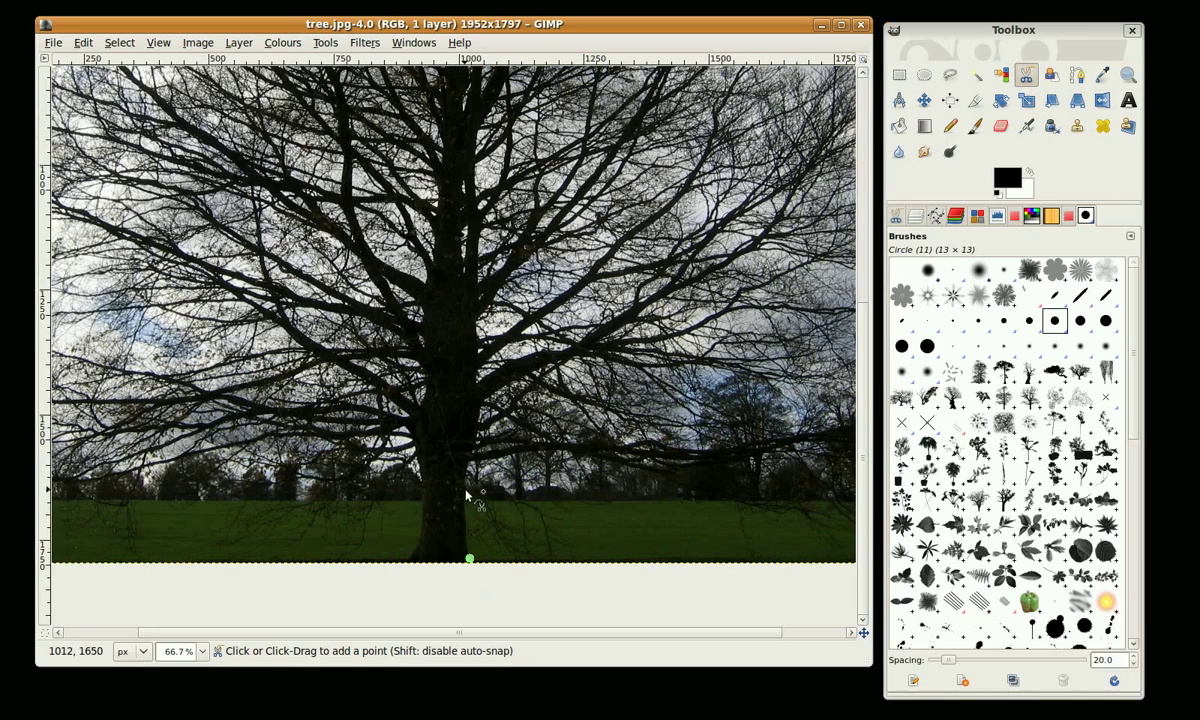
scroll(464, 527, up, 2)
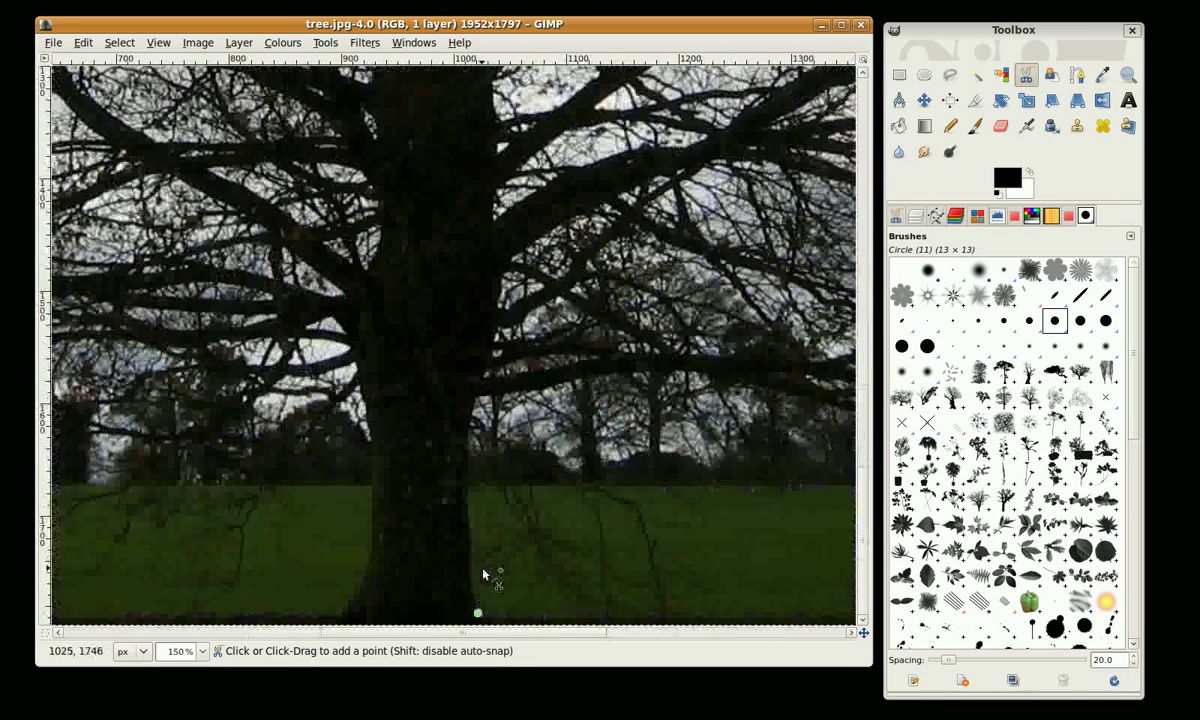
click(469, 546)
click(464, 469)
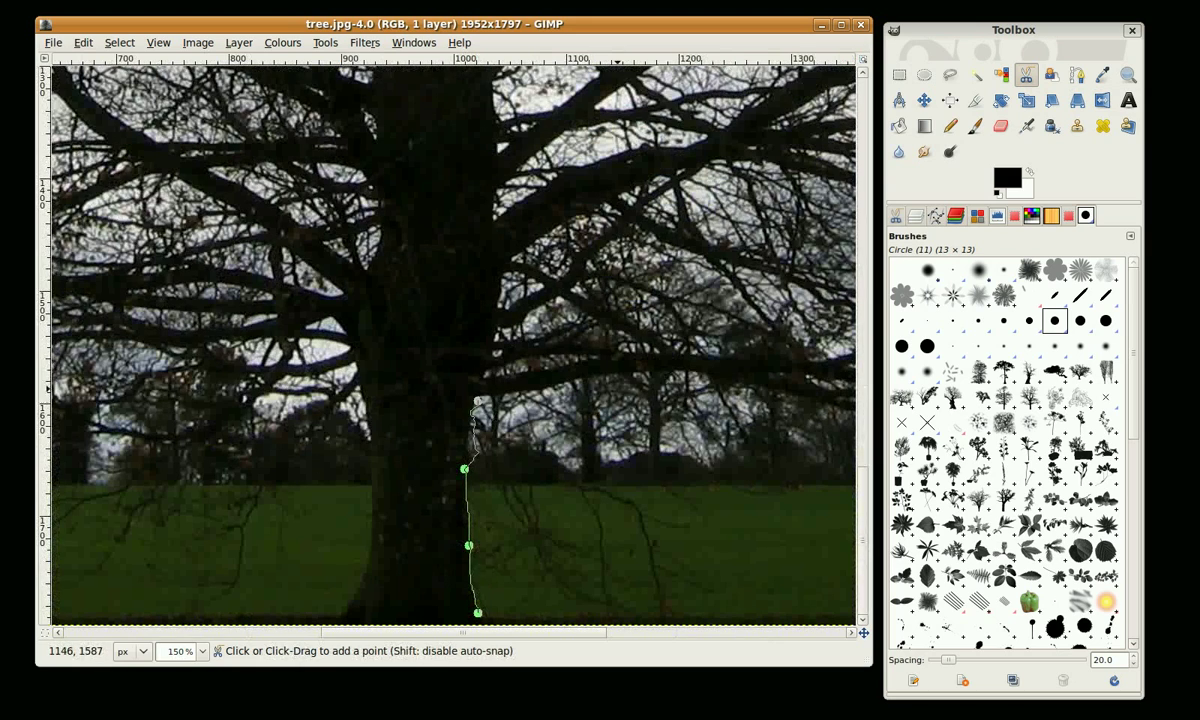
Trace the outline right along the horizon and up the image's right edge.
click(660, 375)
scroll(660, 375, down, 2)
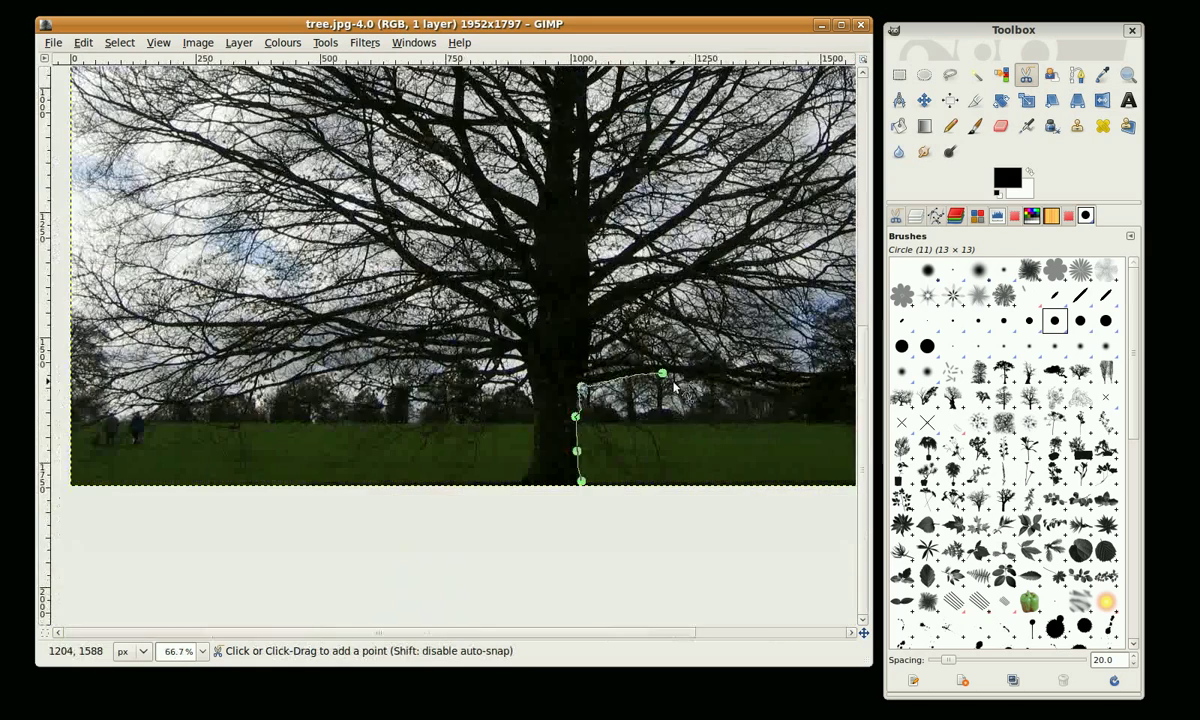
click(762, 399)
scroll(776, 396, up, 2)
scroll(777, 397, down, 3)
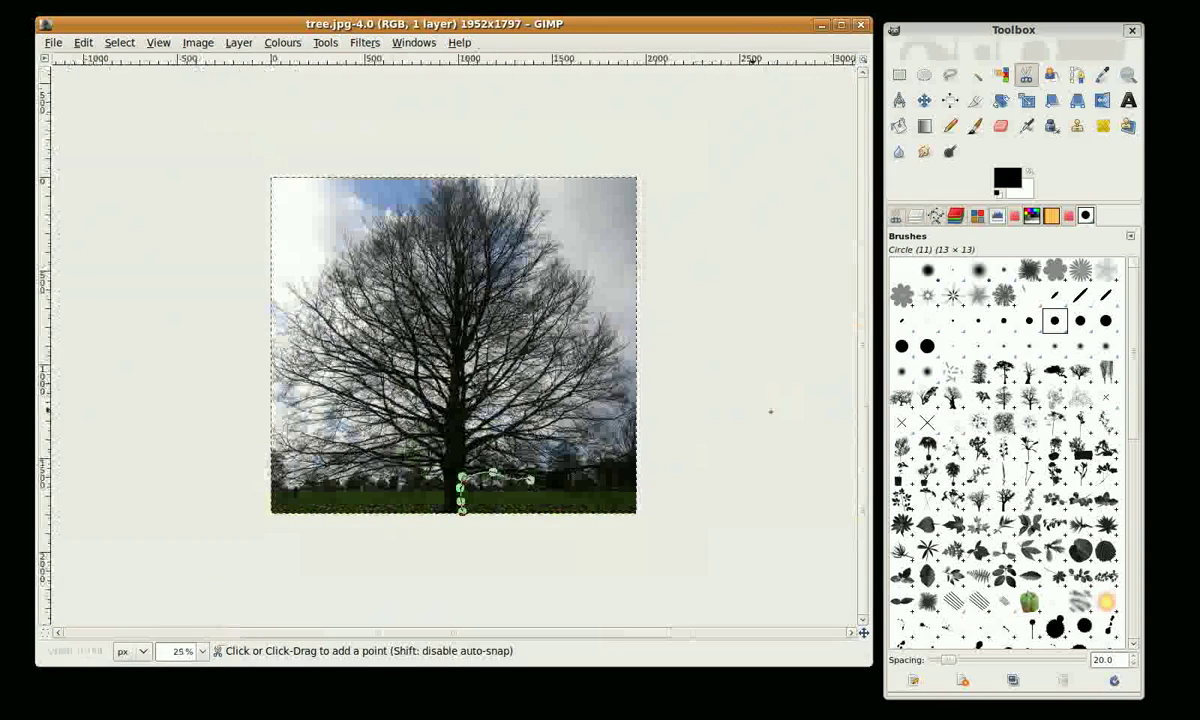
click(577, 469)
click(609, 459)
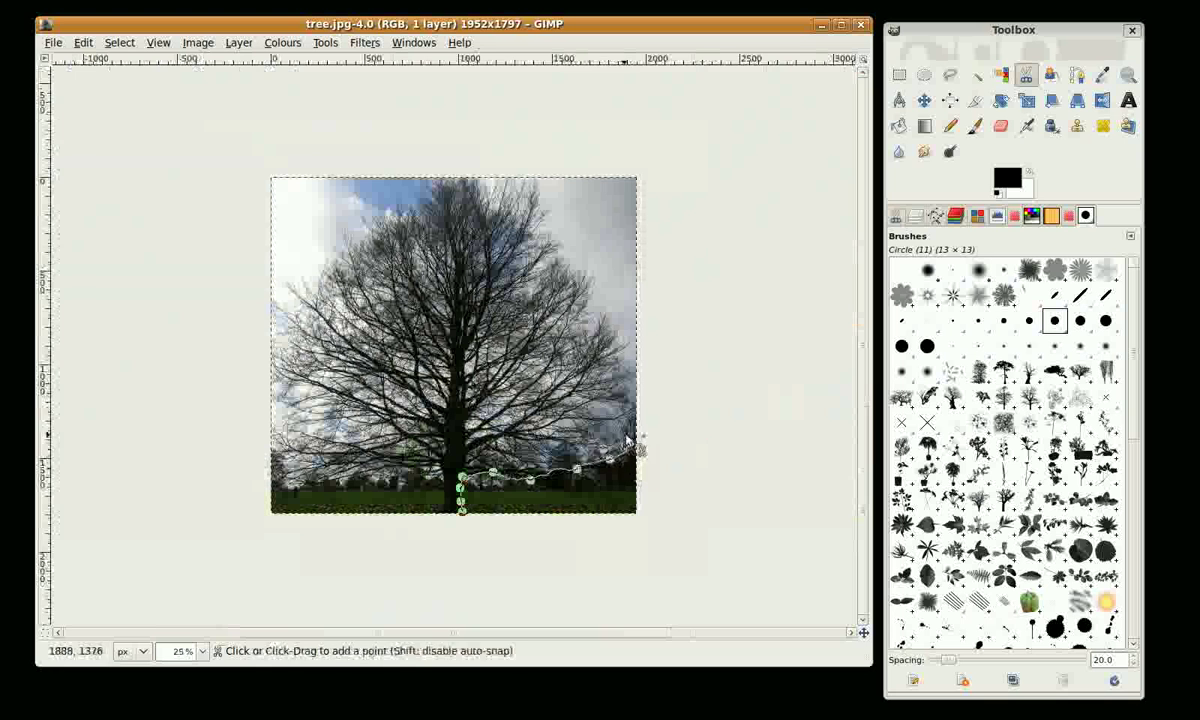
click(630, 442)
click(632, 414)
click(632, 387)
click(631, 334)
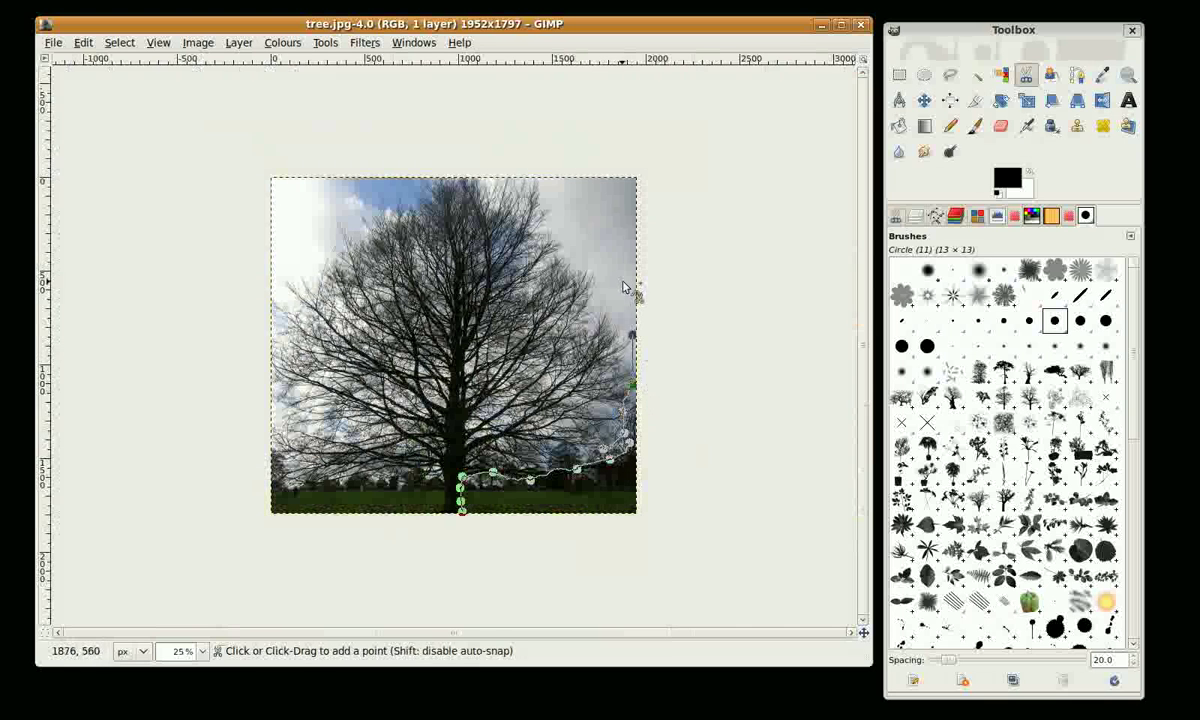
click(620, 272)
click(568, 197)
Carry the outline across the top, down the left edge, and along the horizon to the trunk.
click(541, 183)
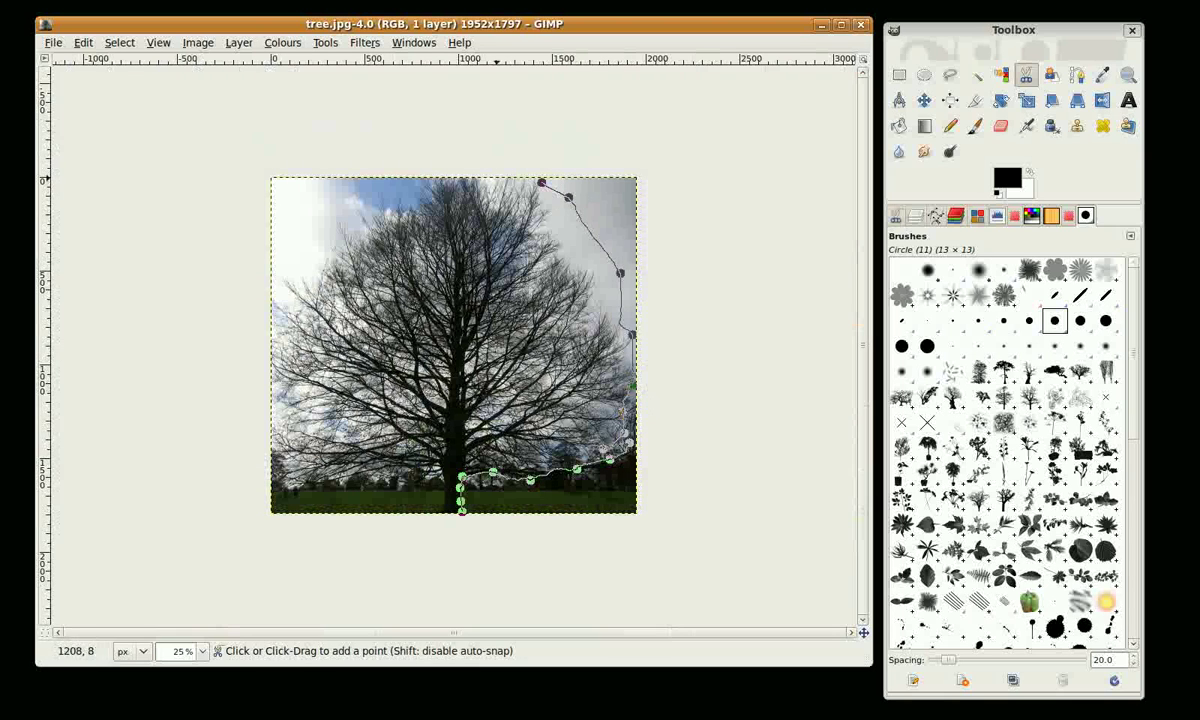
click(404, 180)
click(310, 208)
click(283, 260)
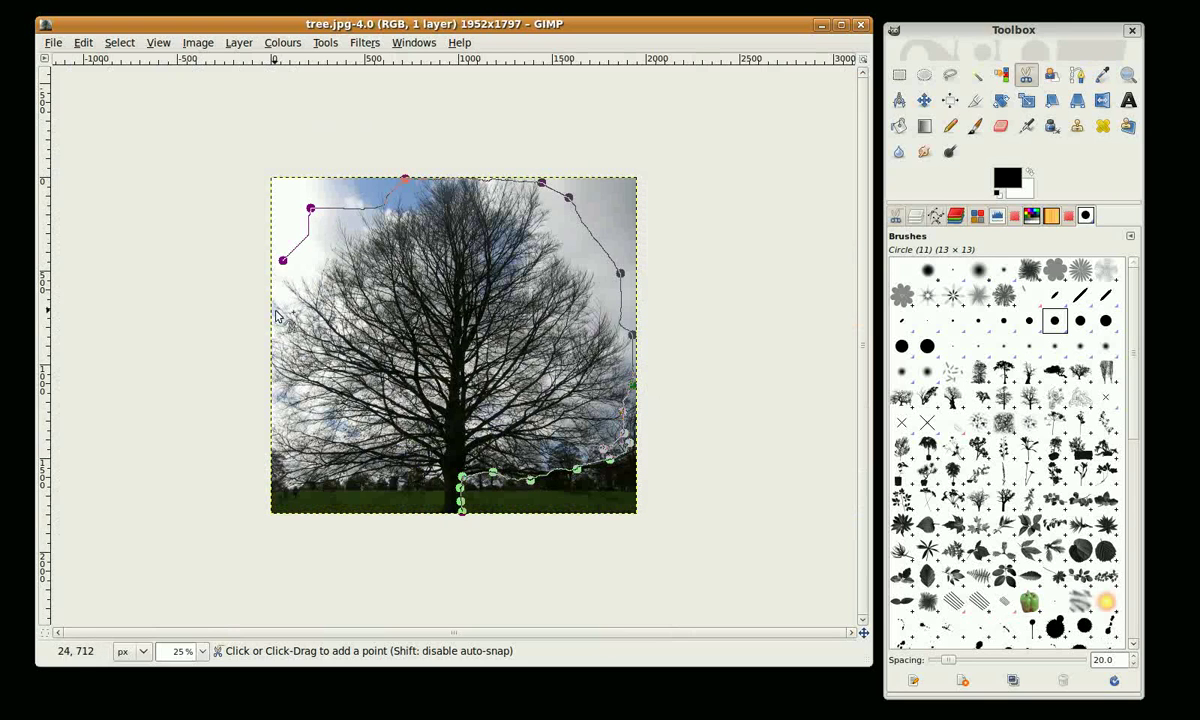
click(278, 312)
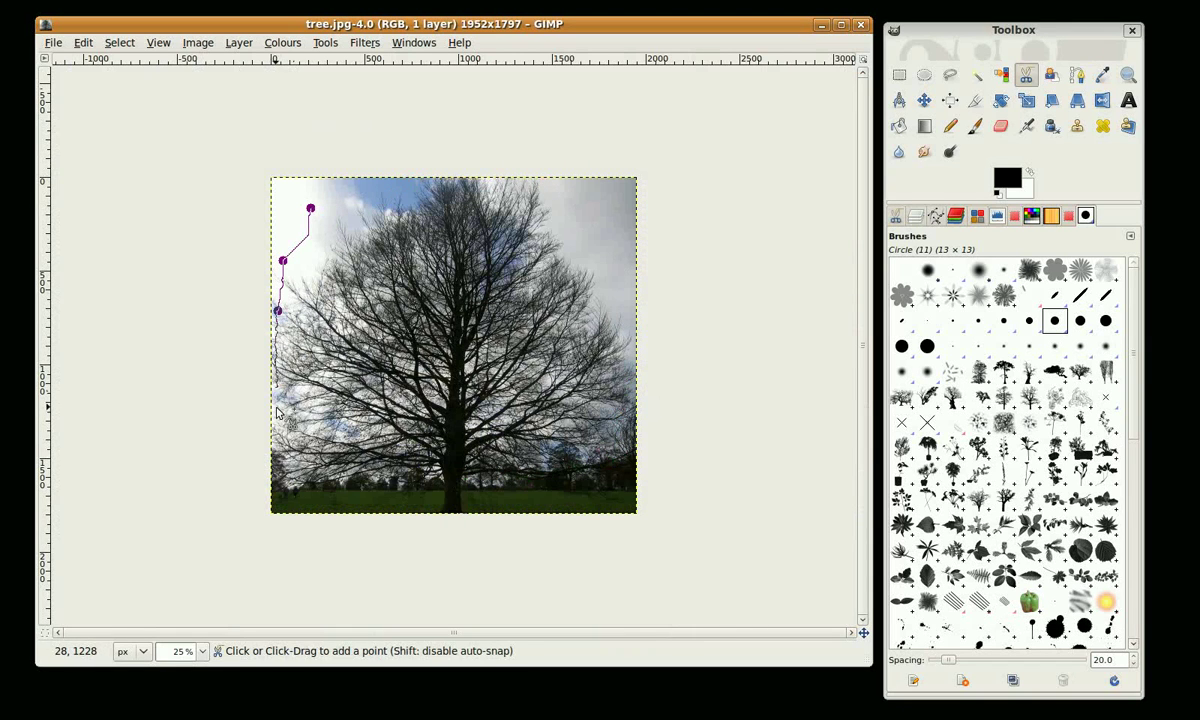
click(275, 387)
click(277, 409)
click(283, 438)
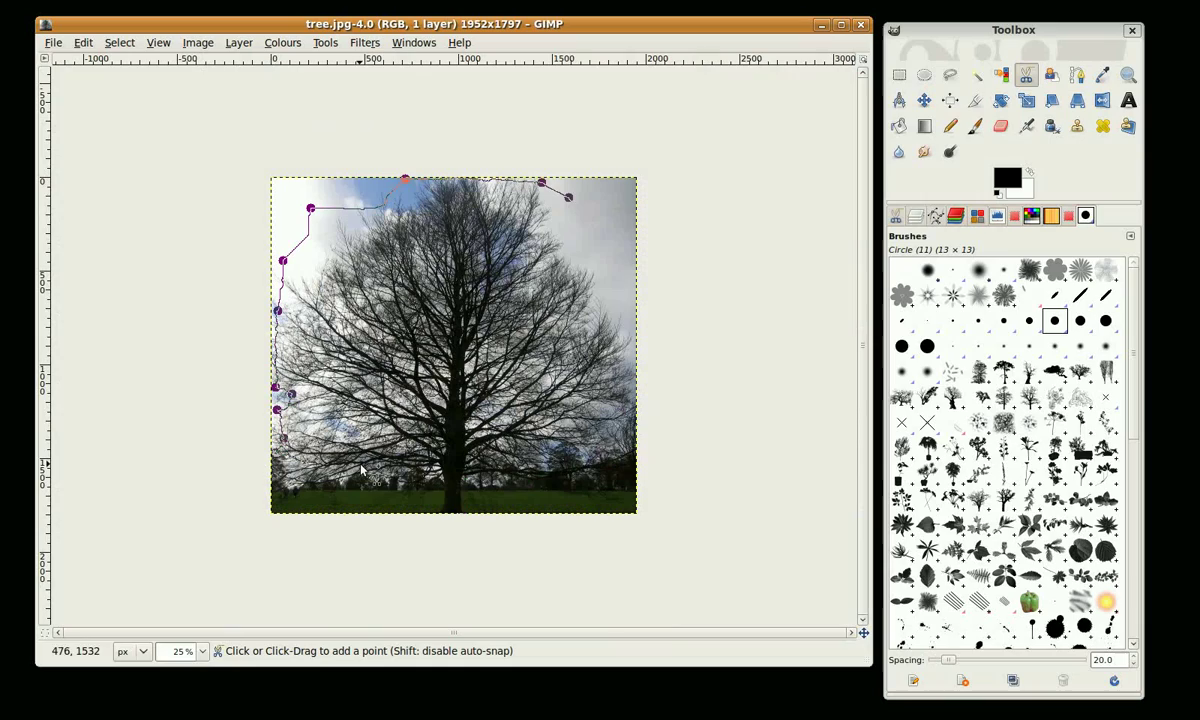
mouse_move(362, 470)
mouse_down()
mouse_move(407, 467)
mouse_move(438, 484)
mouse_up()
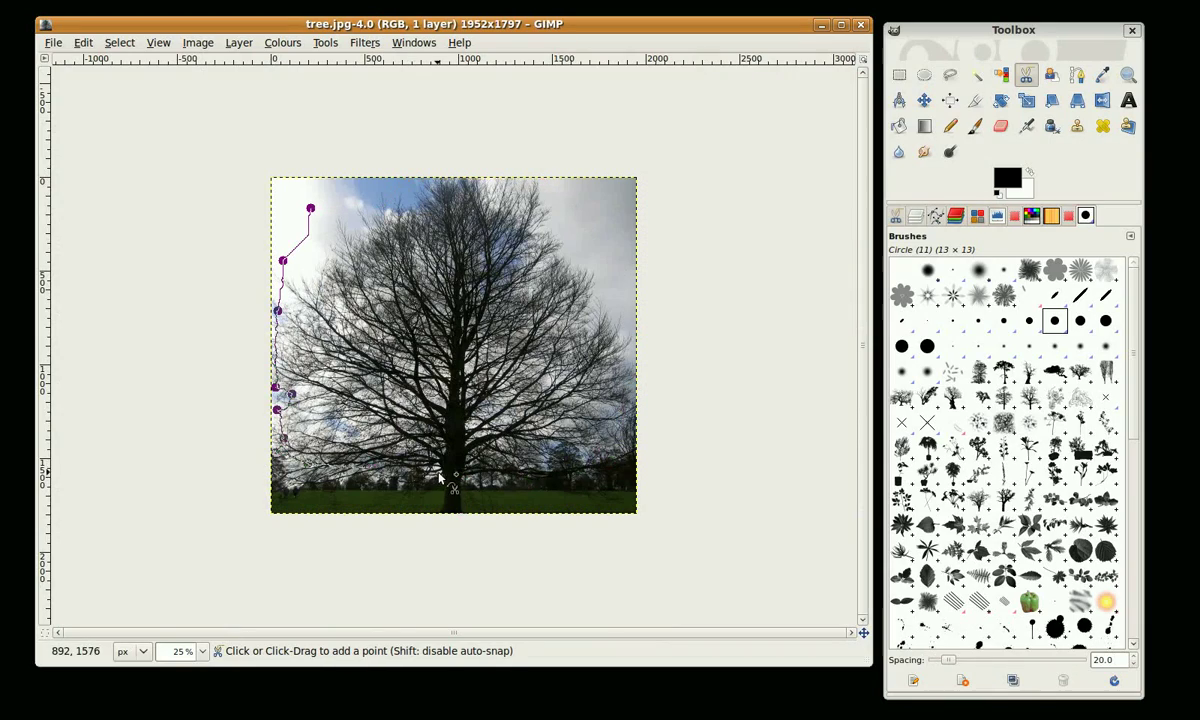
Trace the trunk's left edge to the image bottom and close the outline at its start.
key(1)
scroll(440, 560, down, 3)
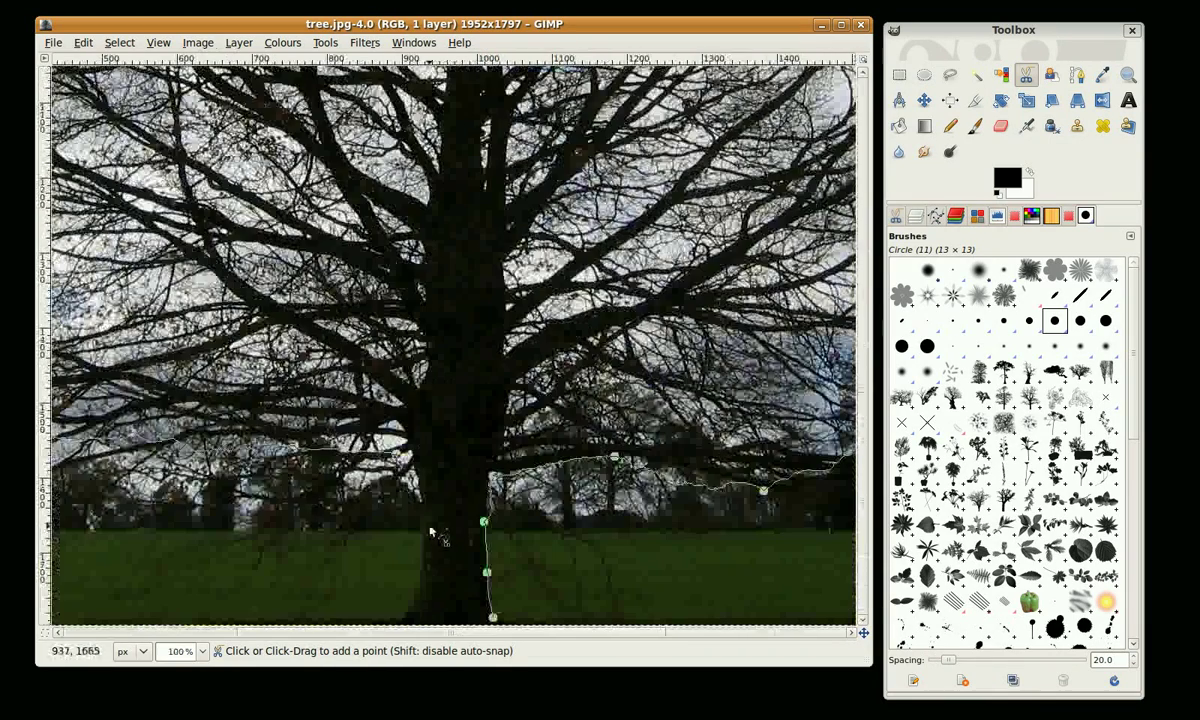
click(421, 527)
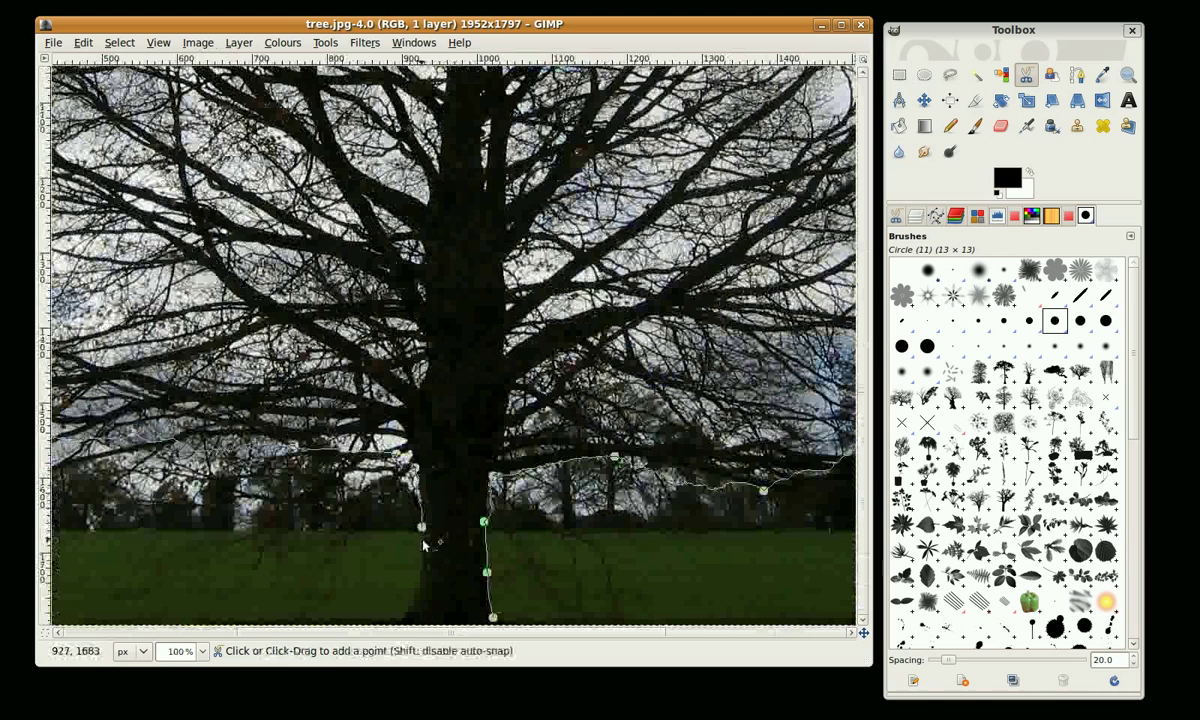
click(421, 580)
click(398, 618)
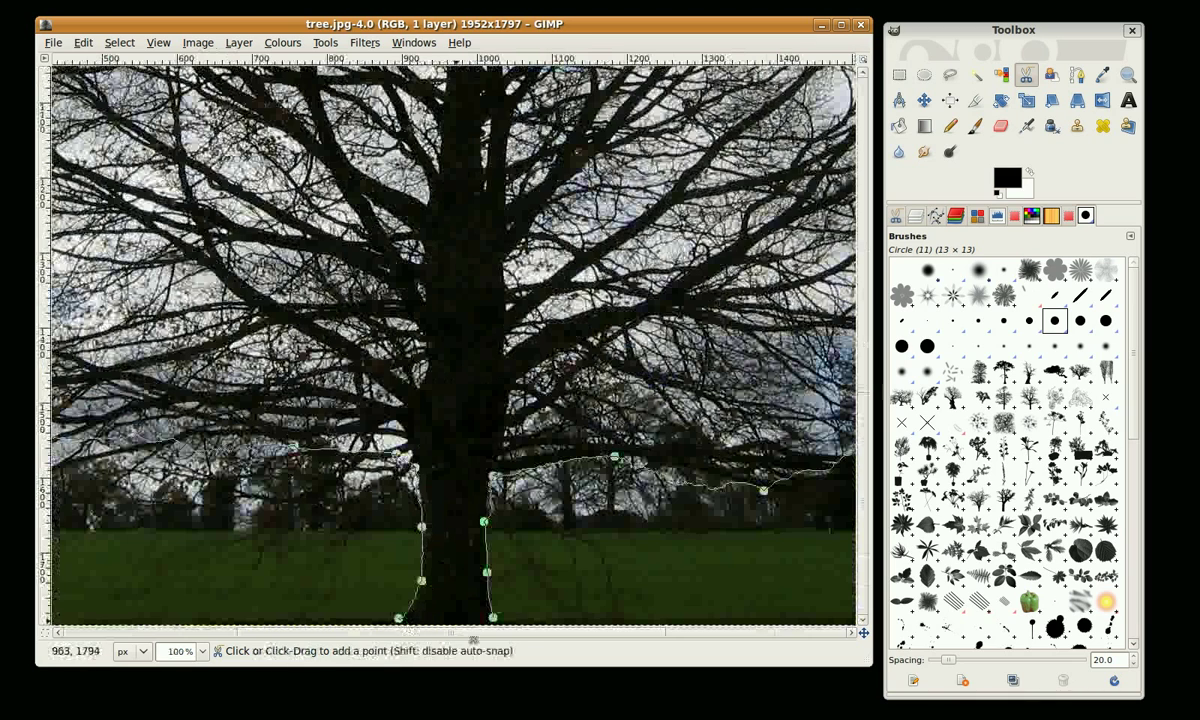
click(492, 617)
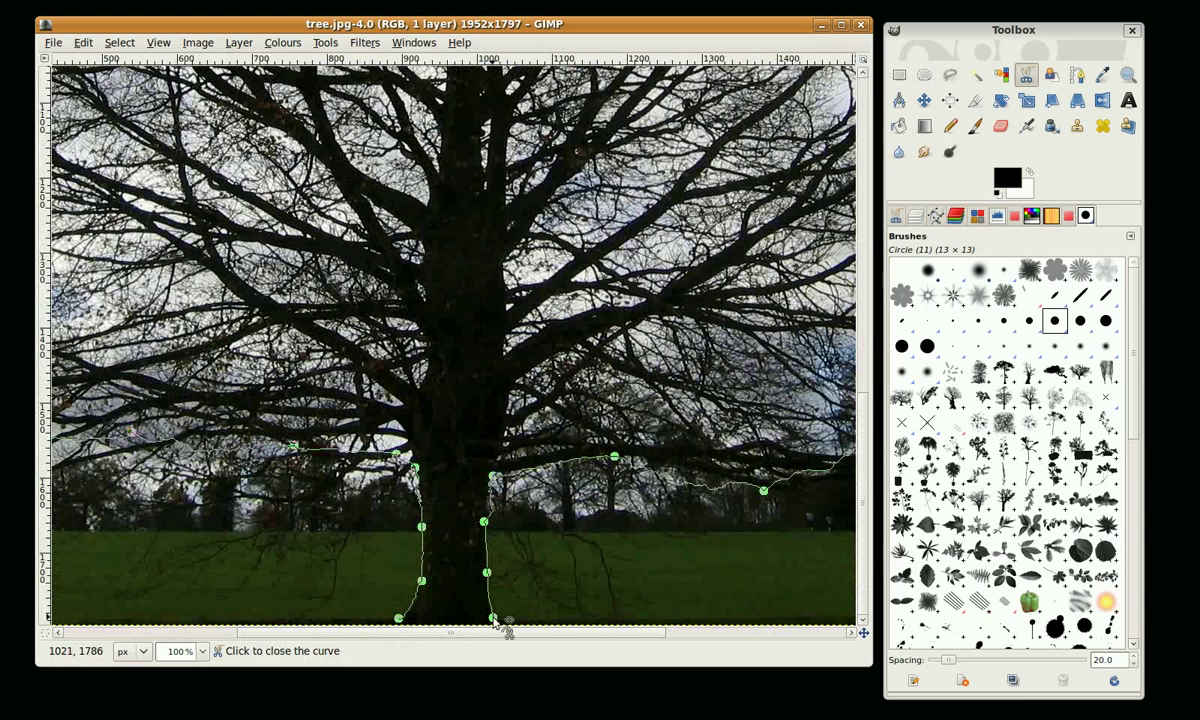
key(ctrl+z)
key(ctrl+z)
key(ctrl+z)
key(ctrl+y)
key(ctrl+y)
key(ctrl+y)
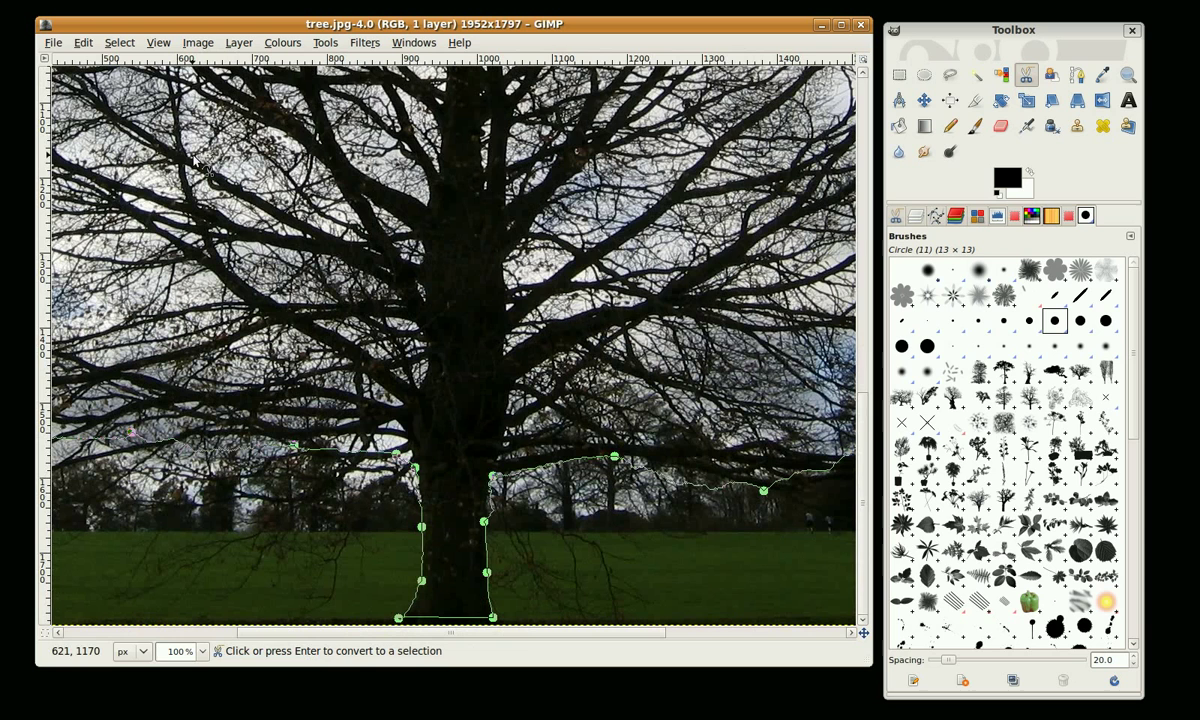
Convert the closed outline into a selection and feather it by 5 pixels.
click(197, 162)
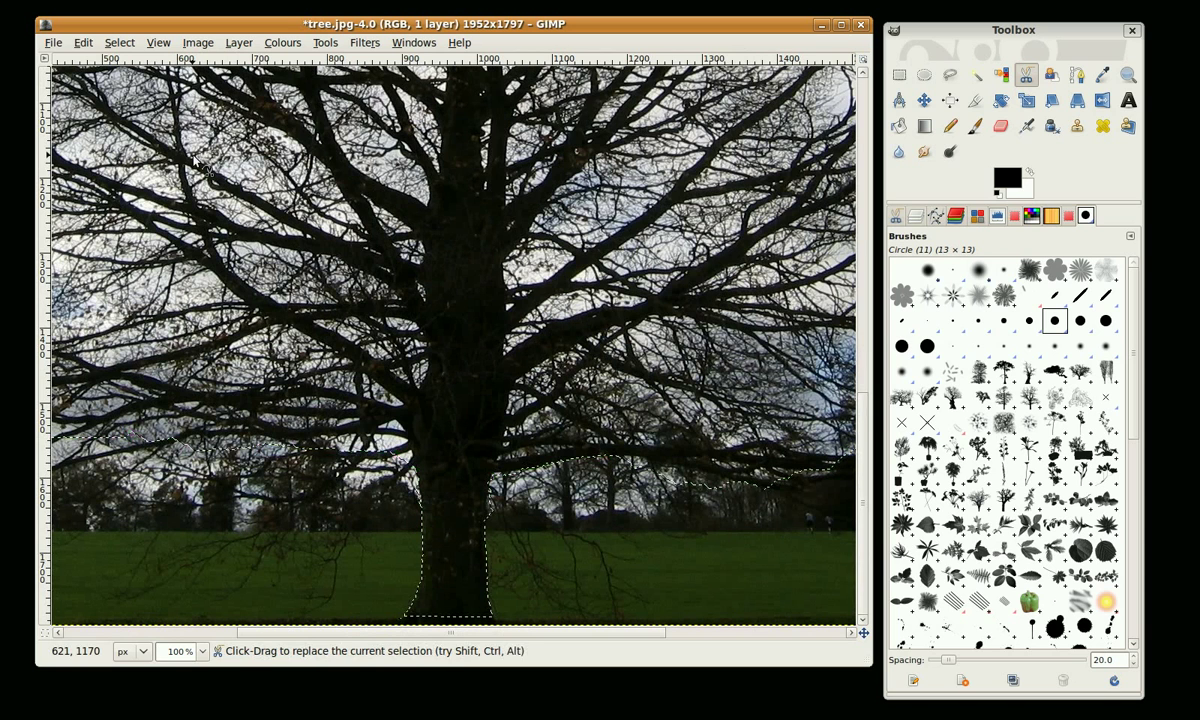
click(119, 42)
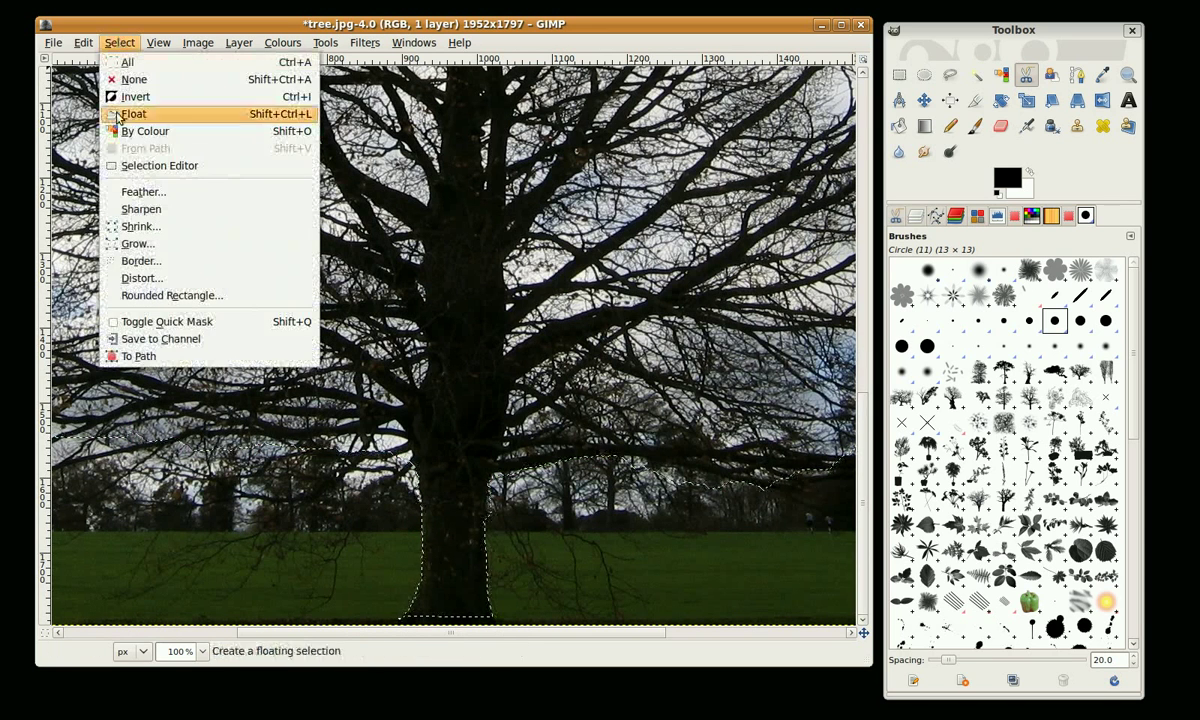
click(140, 192)
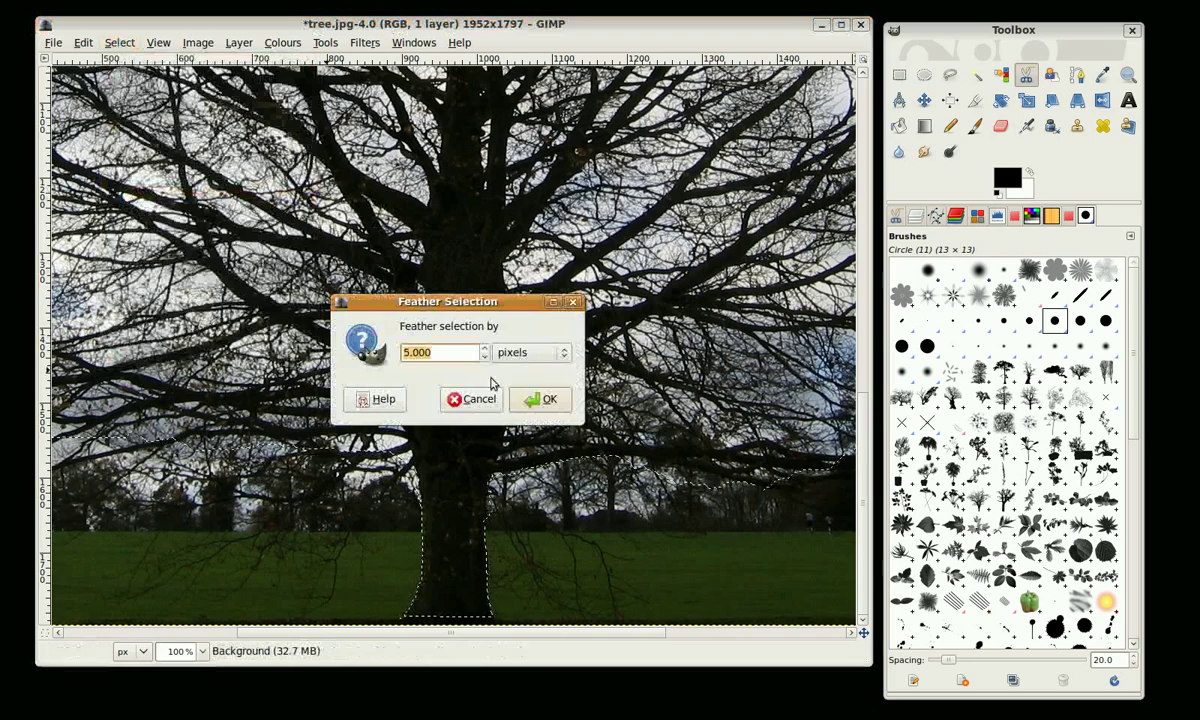
click(540, 399)
ctrl+scroll(530, 400, down, 3)
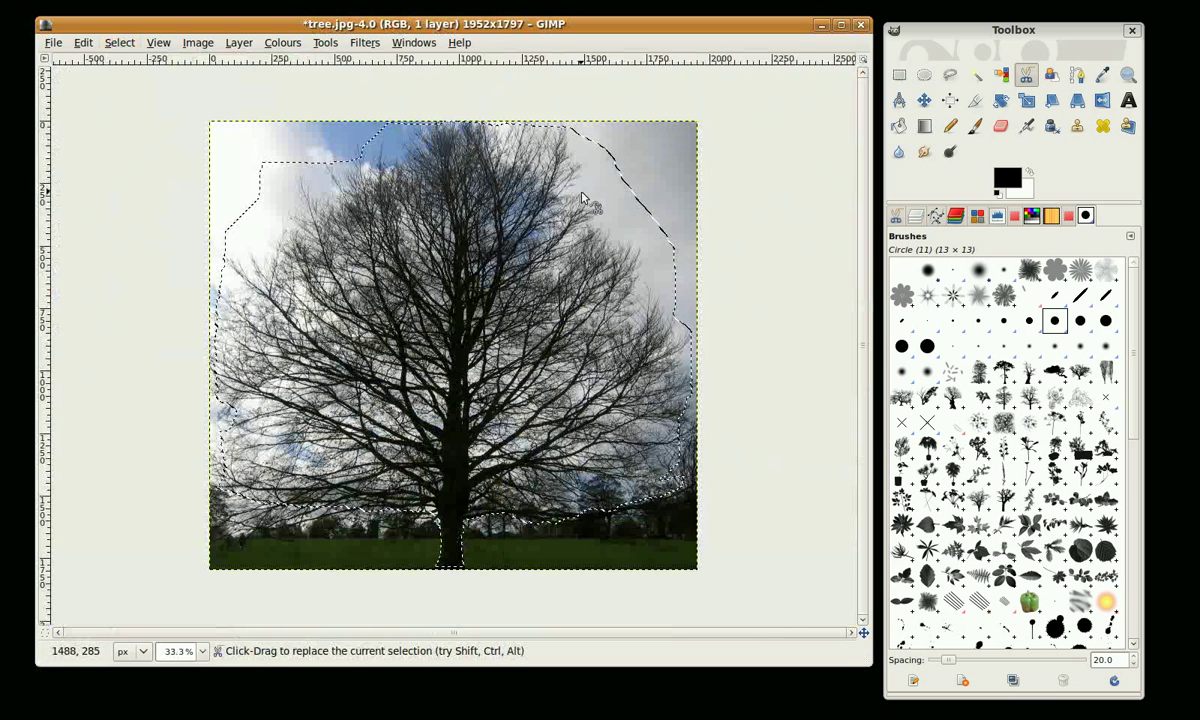
Invert the selection to cover the sky and add an alpha channel to the layer.
key(ctrl)
key(ctrl+i)
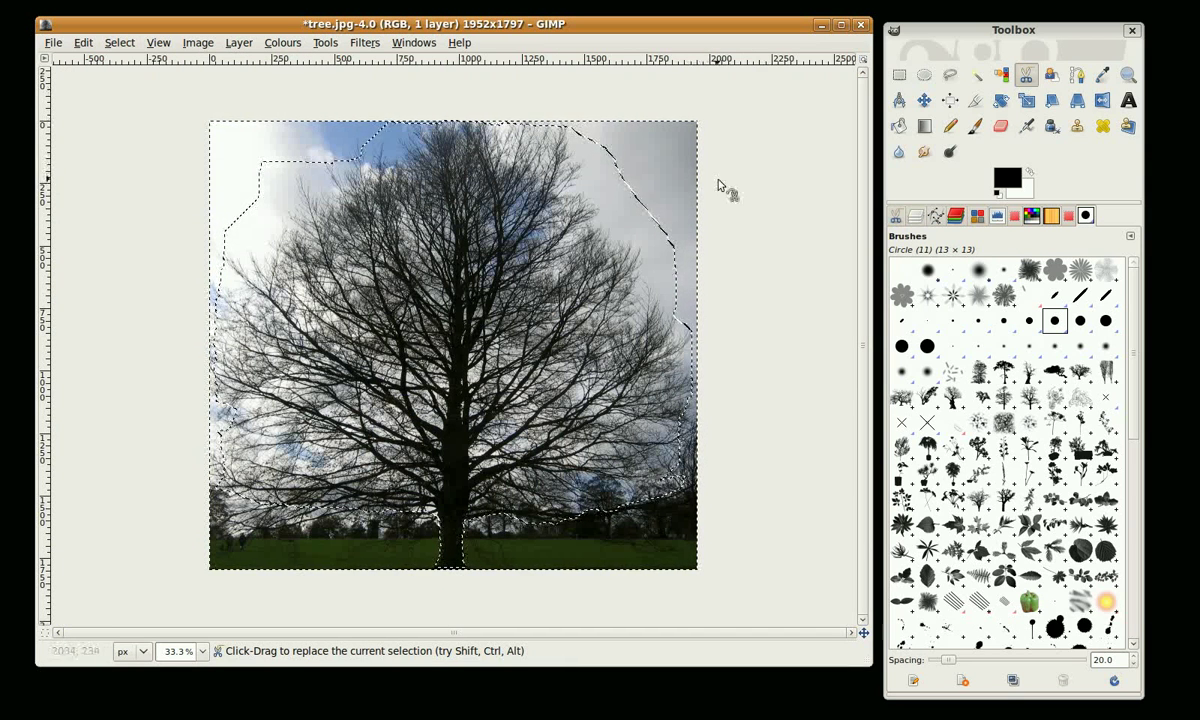
click(281, 44)
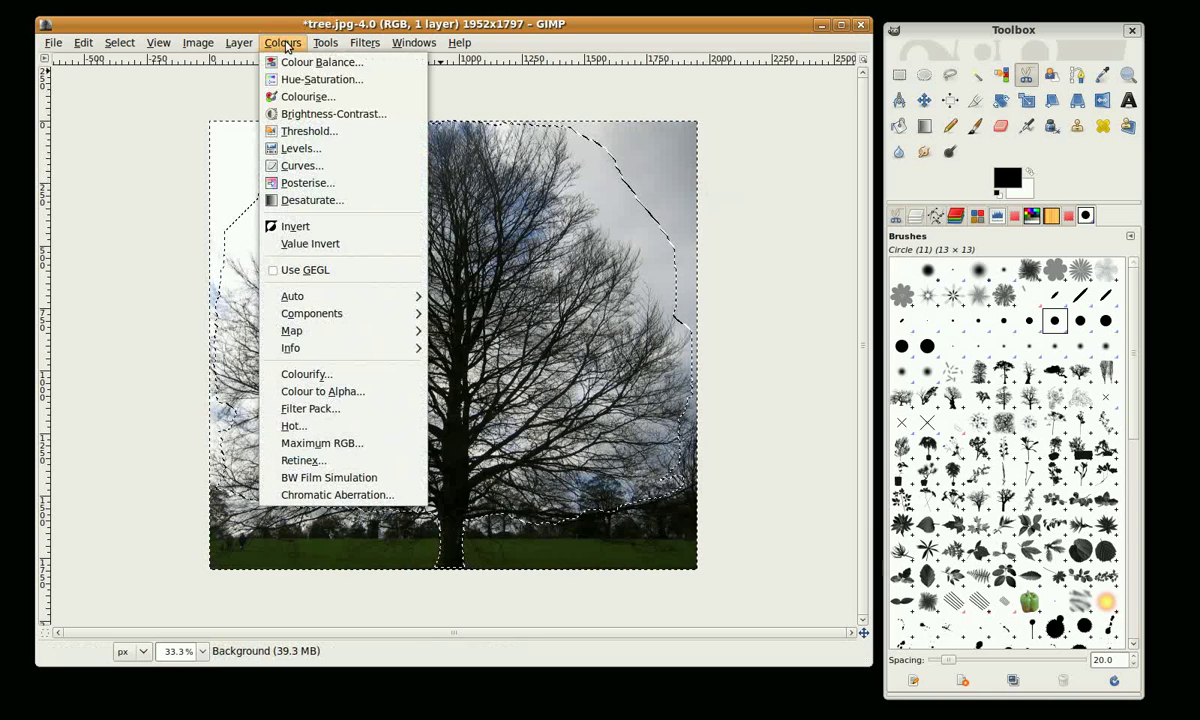
mouse_move(244, 45)
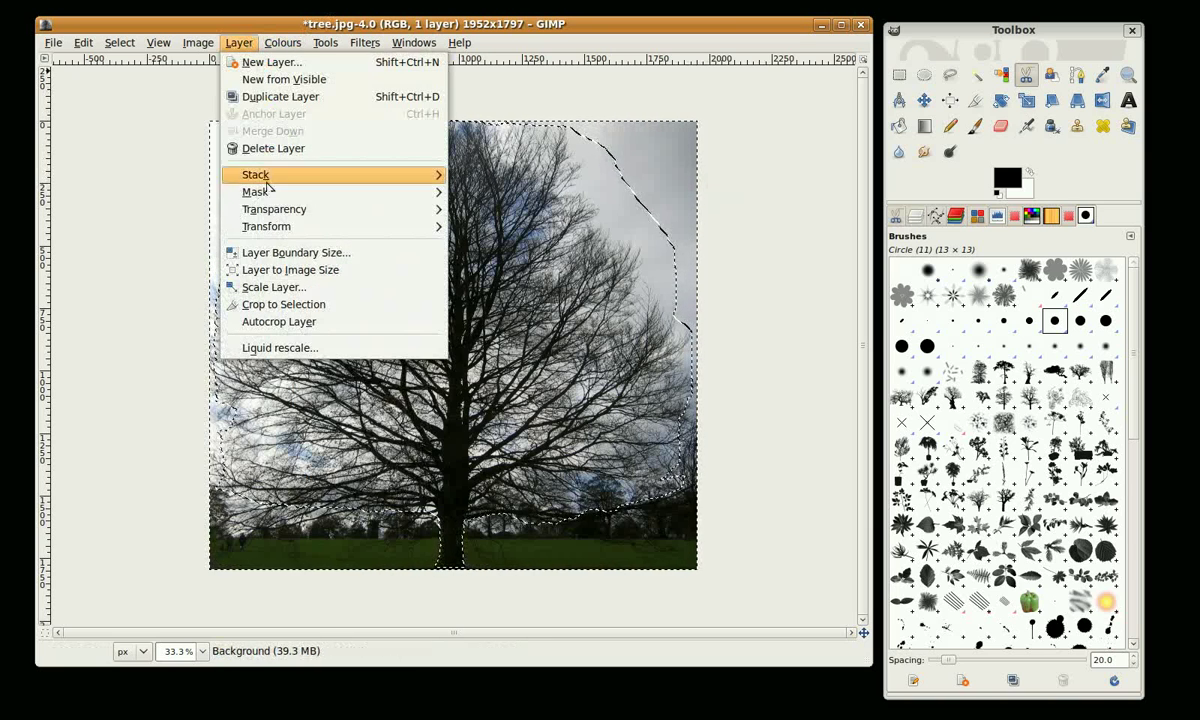
mouse_move(415, 209)
click(570, 219)
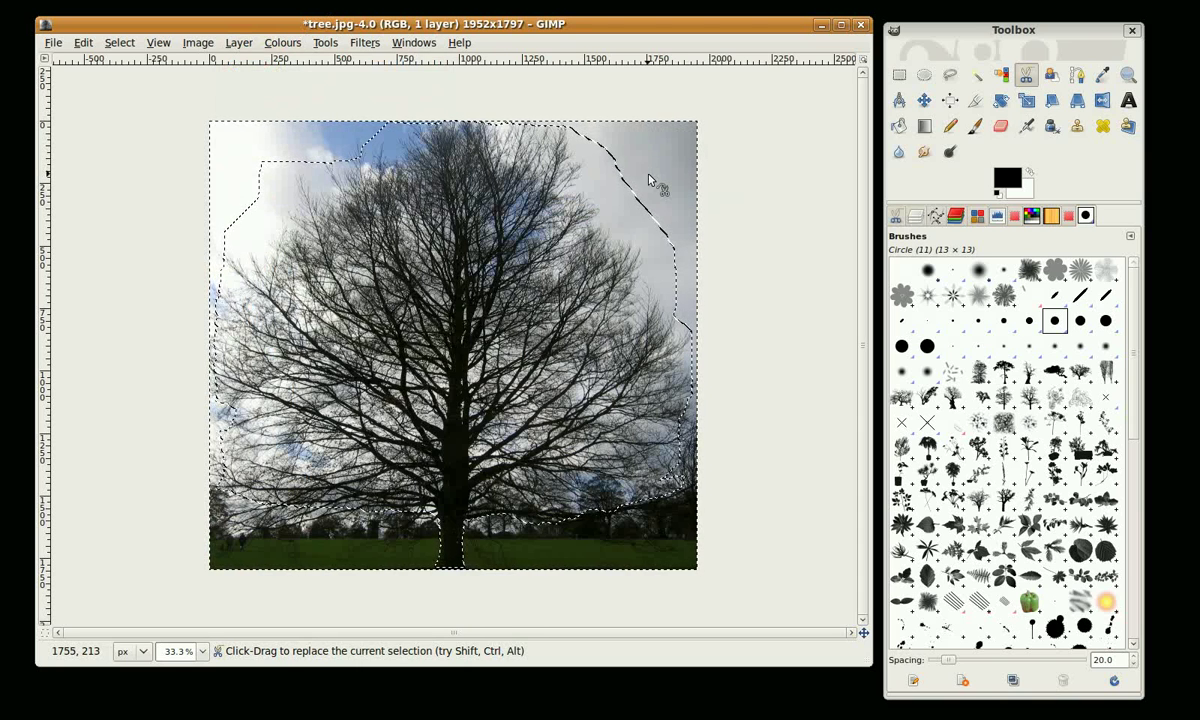
Delete the area around the tree to transparency and remove the selection.
key(Delete)
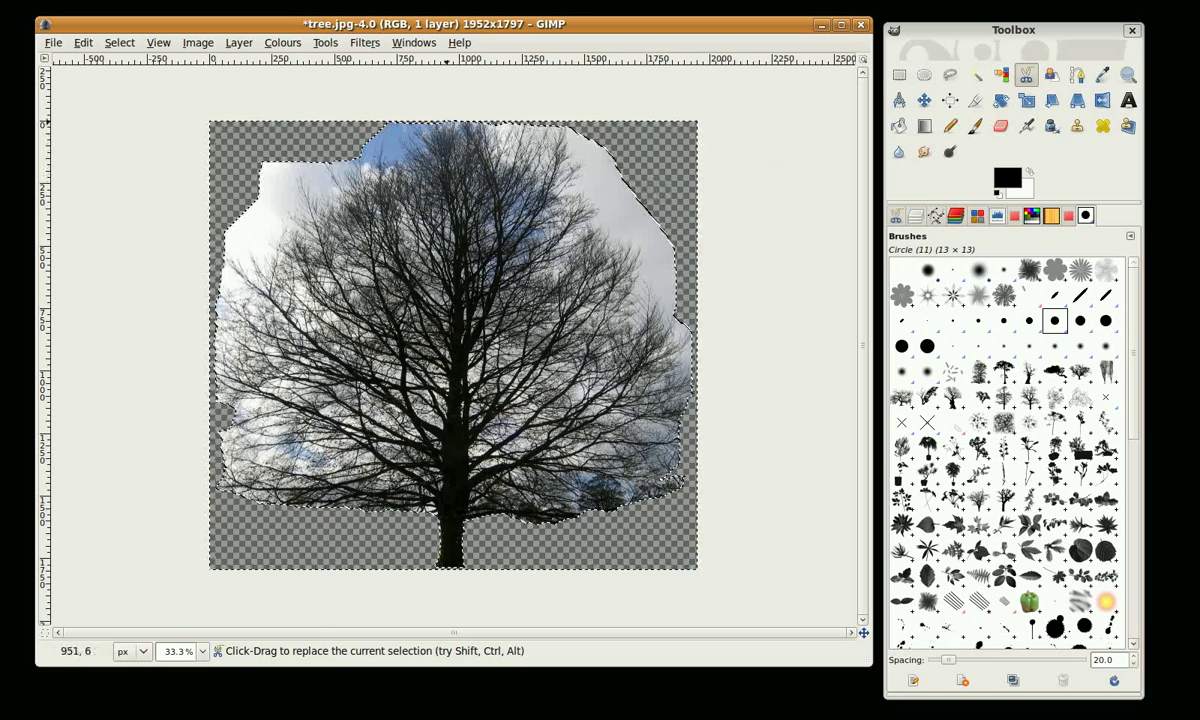
click(282, 44)
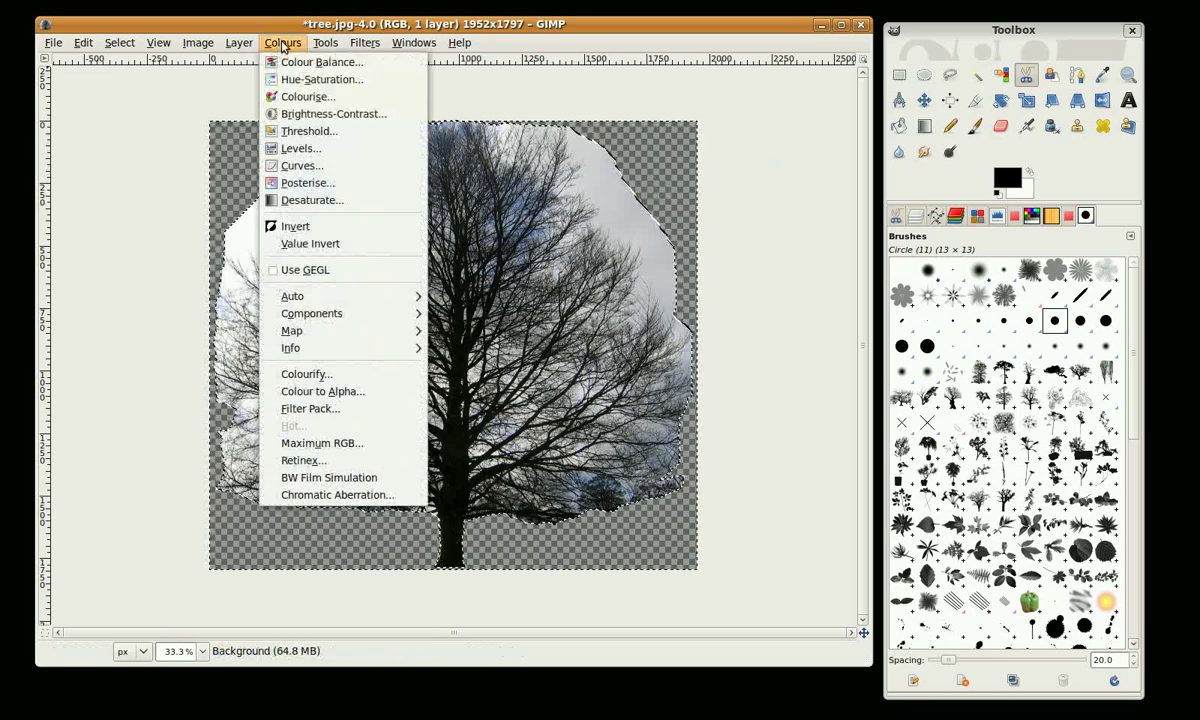
click(300, 130)
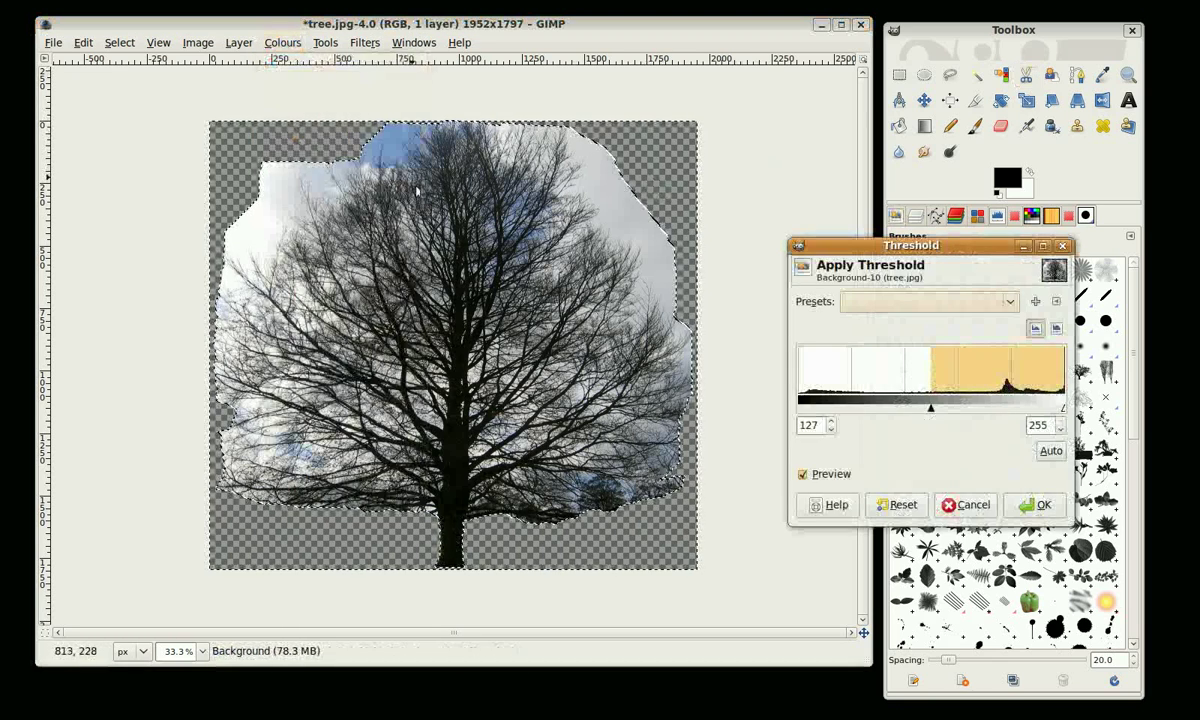
click(948, 500)
key(shift+ctrl+a)
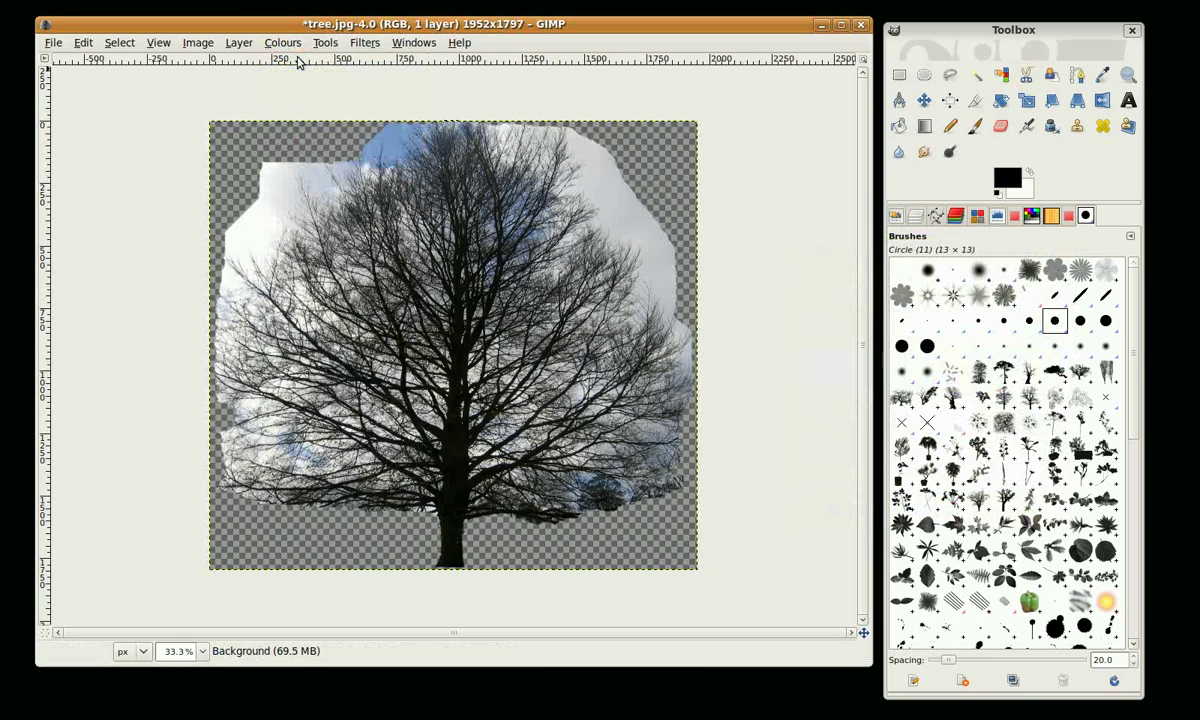
Apply a Threshold at 127 to turn the image pure black and white.
click(283, 43)
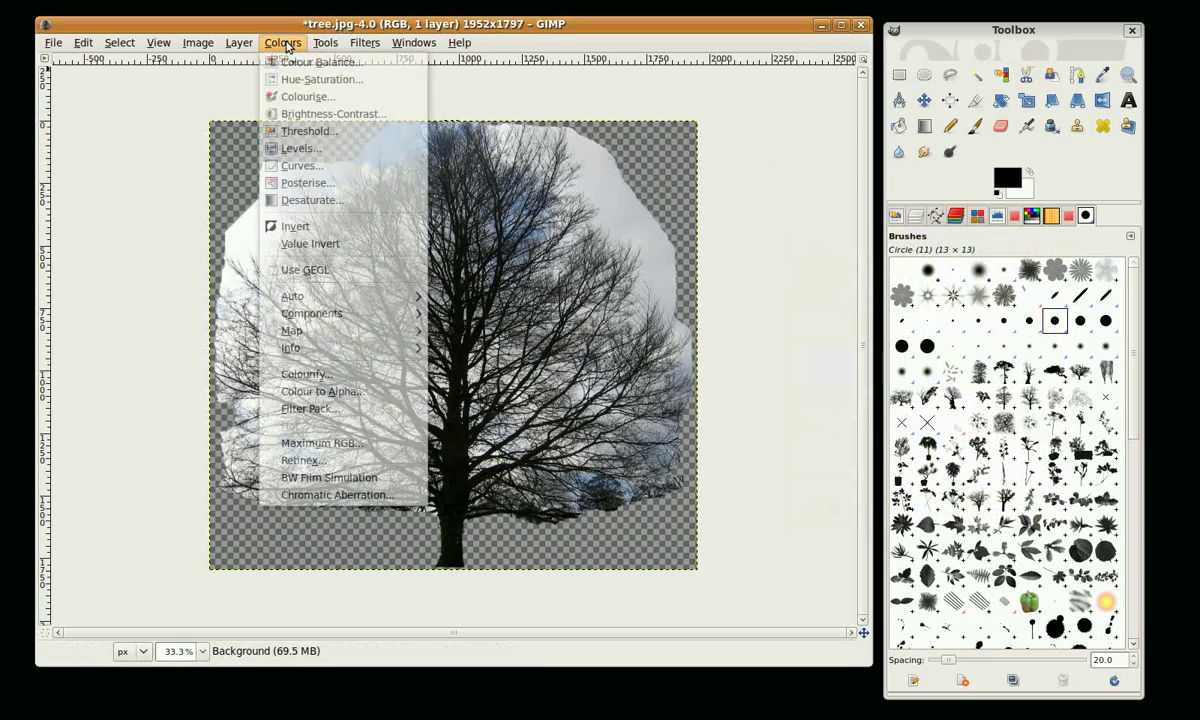
click(301, 133)
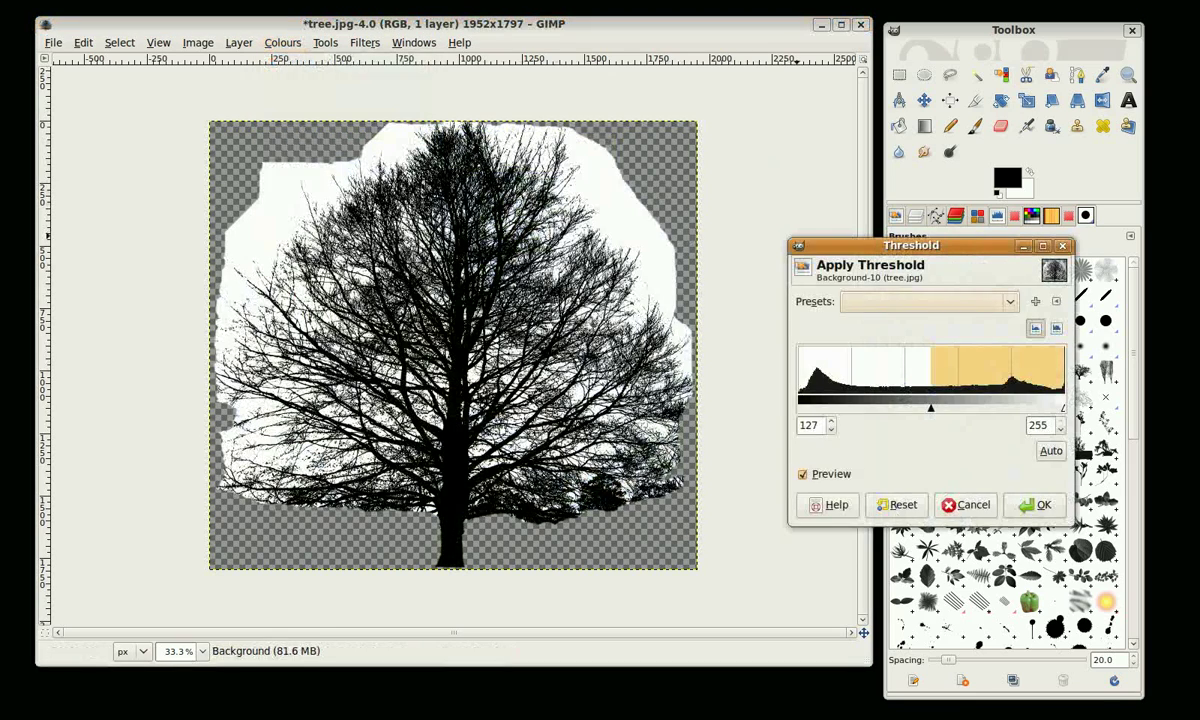
click(1054, 509)
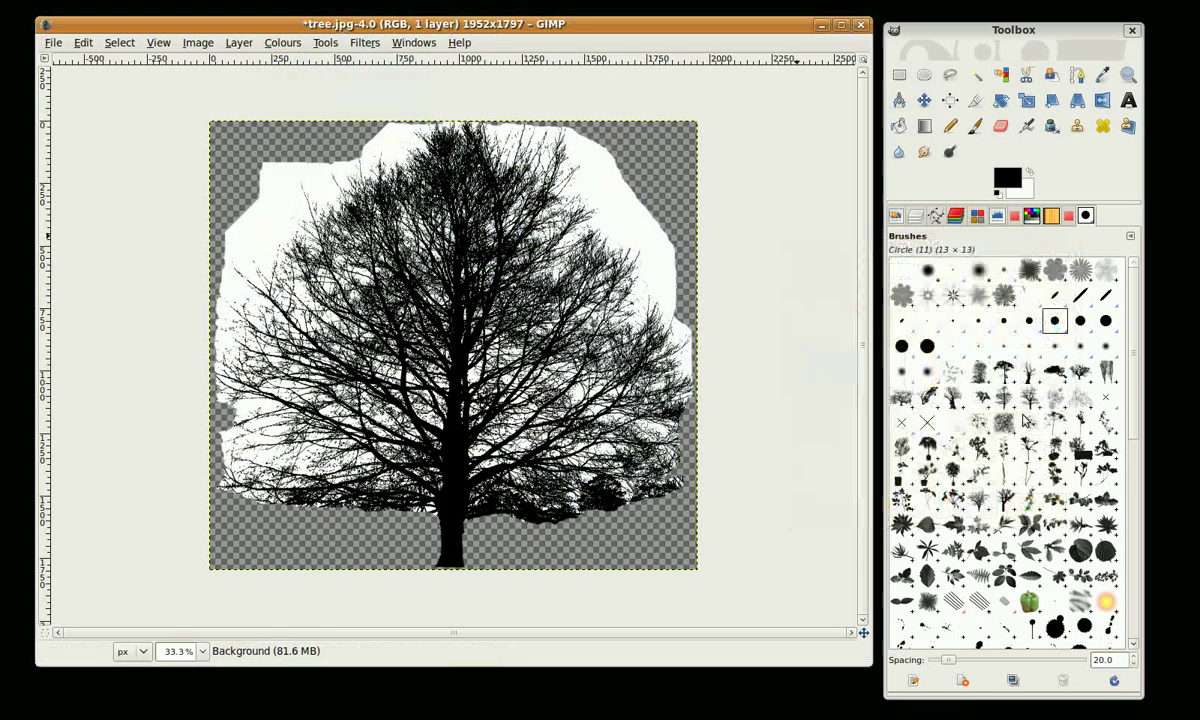
click(1000, 80)
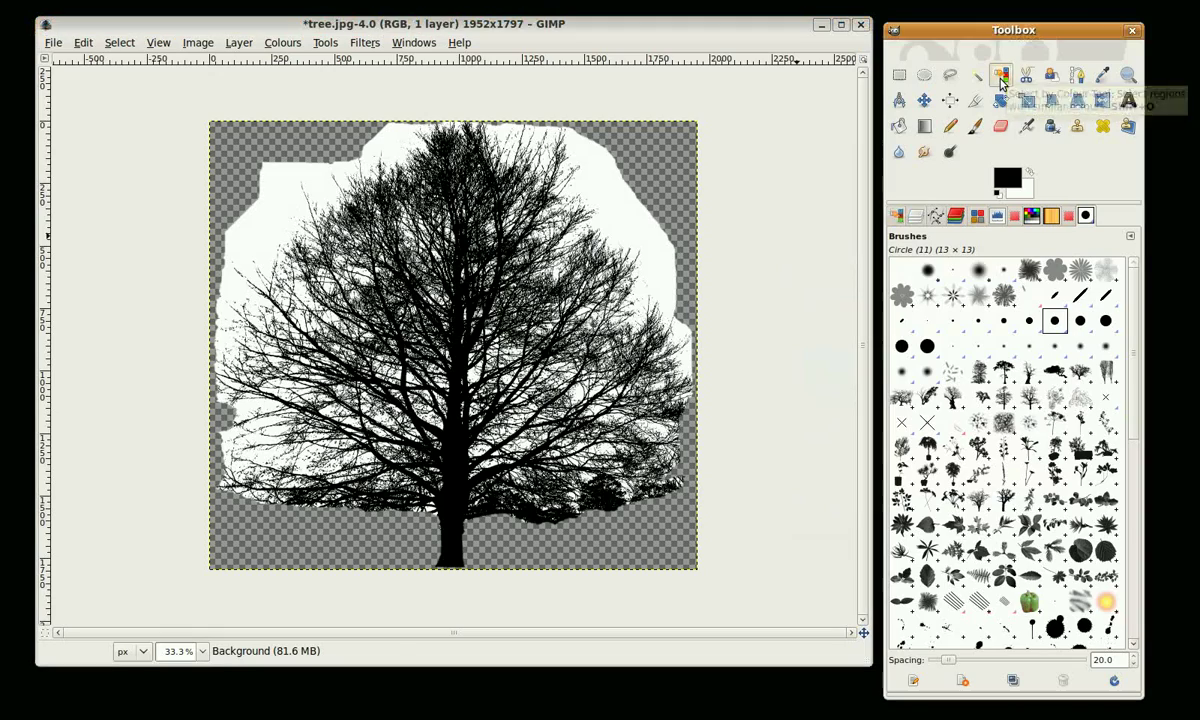
Select the white sky by colour, delete it to transparency, and deselect.
click(622, 203)
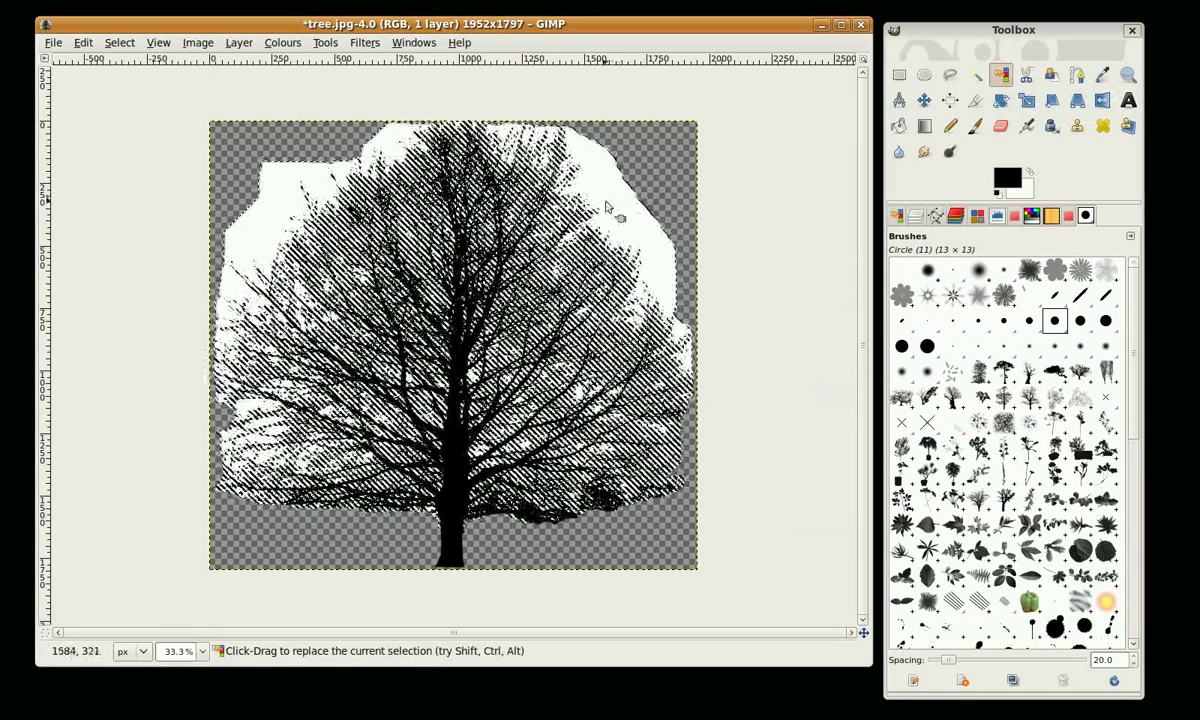
key(Delete)
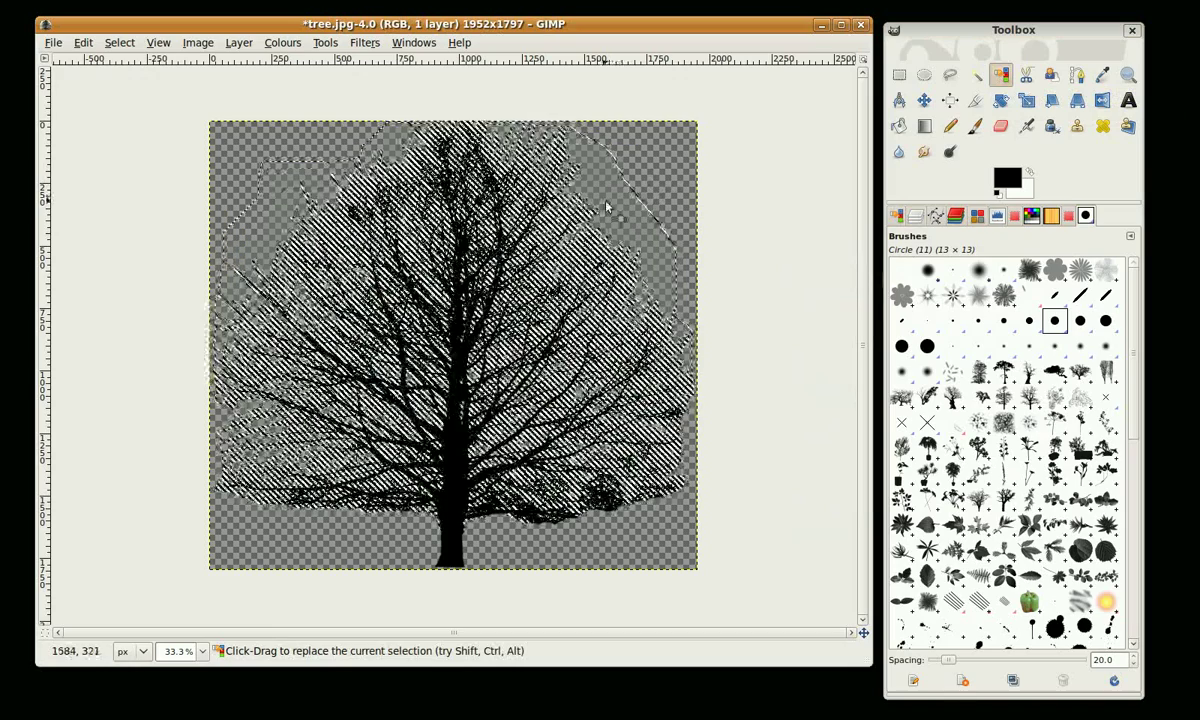
key(shift+ctrl+a)
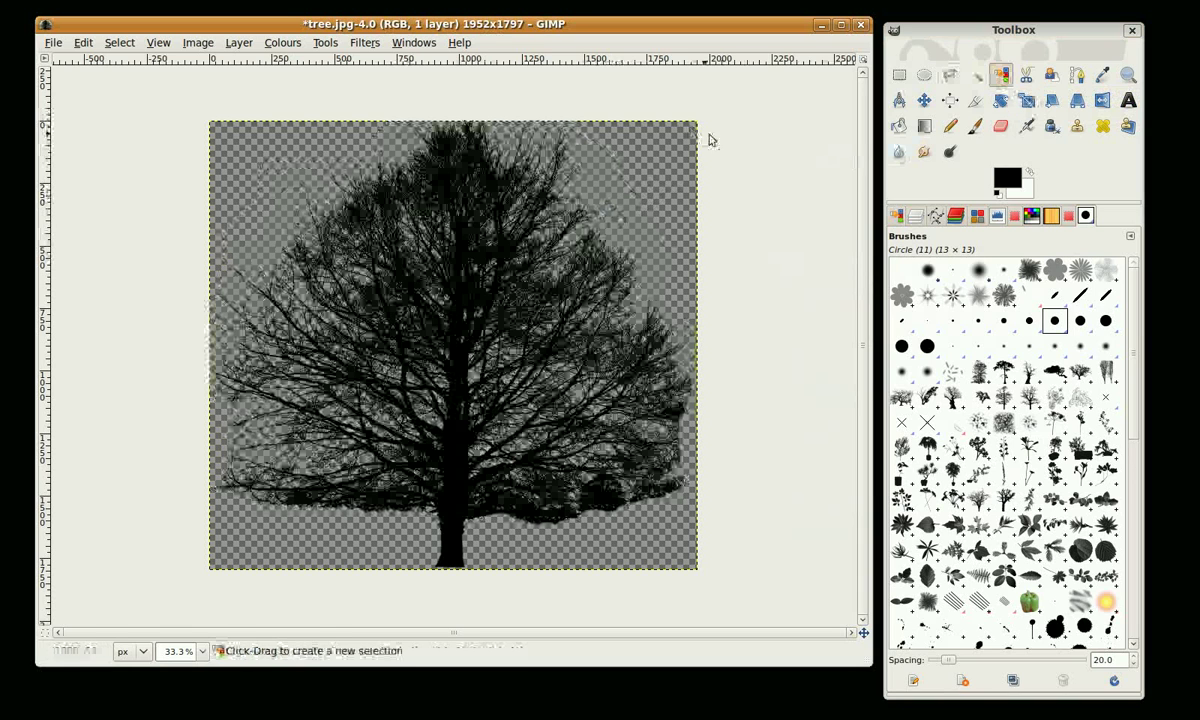
click(745, 402)
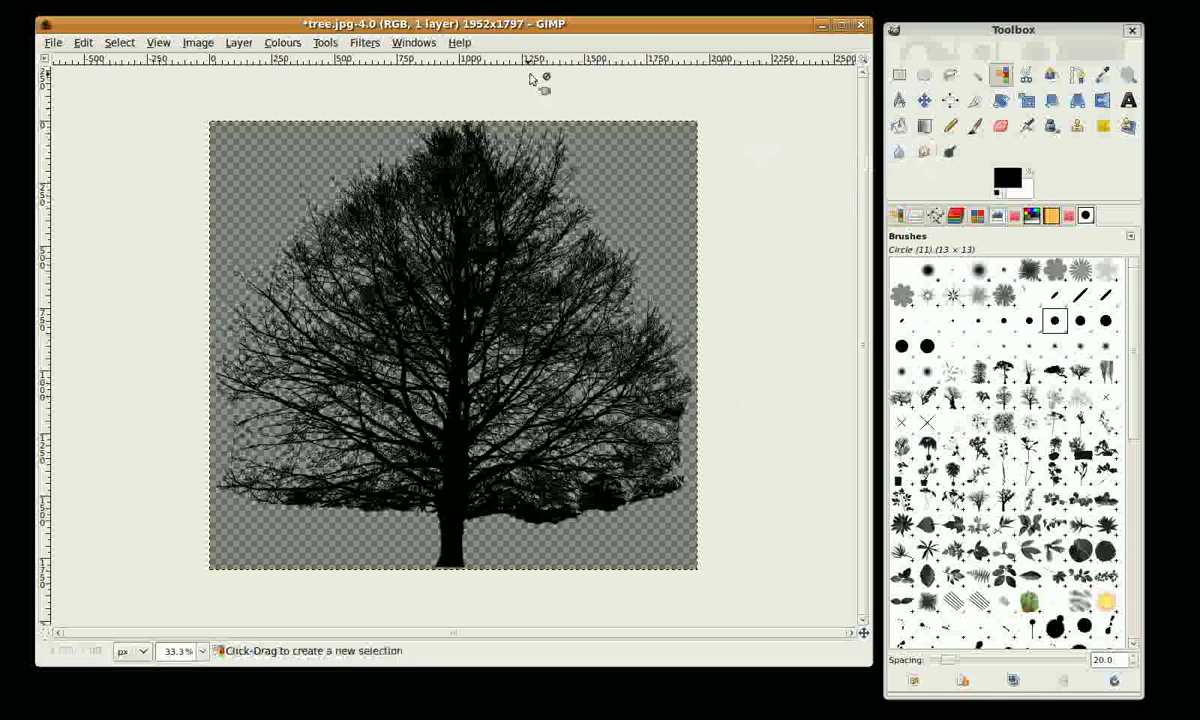
Scale the tree layer to 600×600 pixels and fit the canvas to the layer.
click(1027, 102)
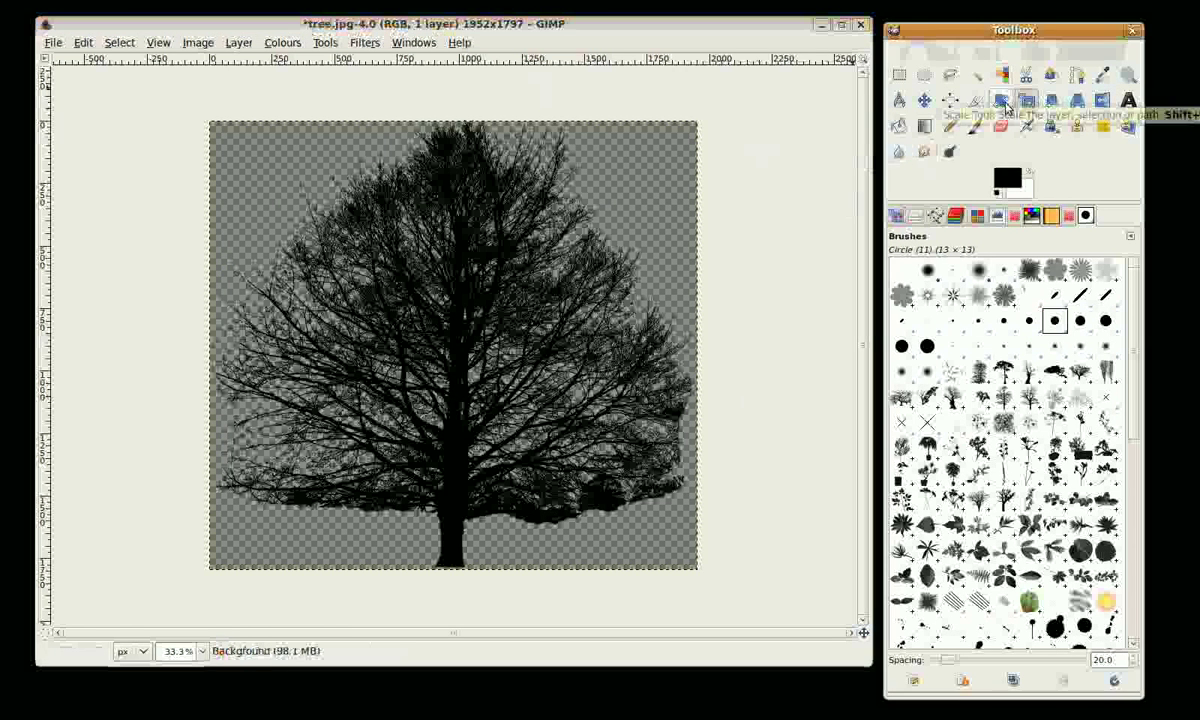
click(427, 337)
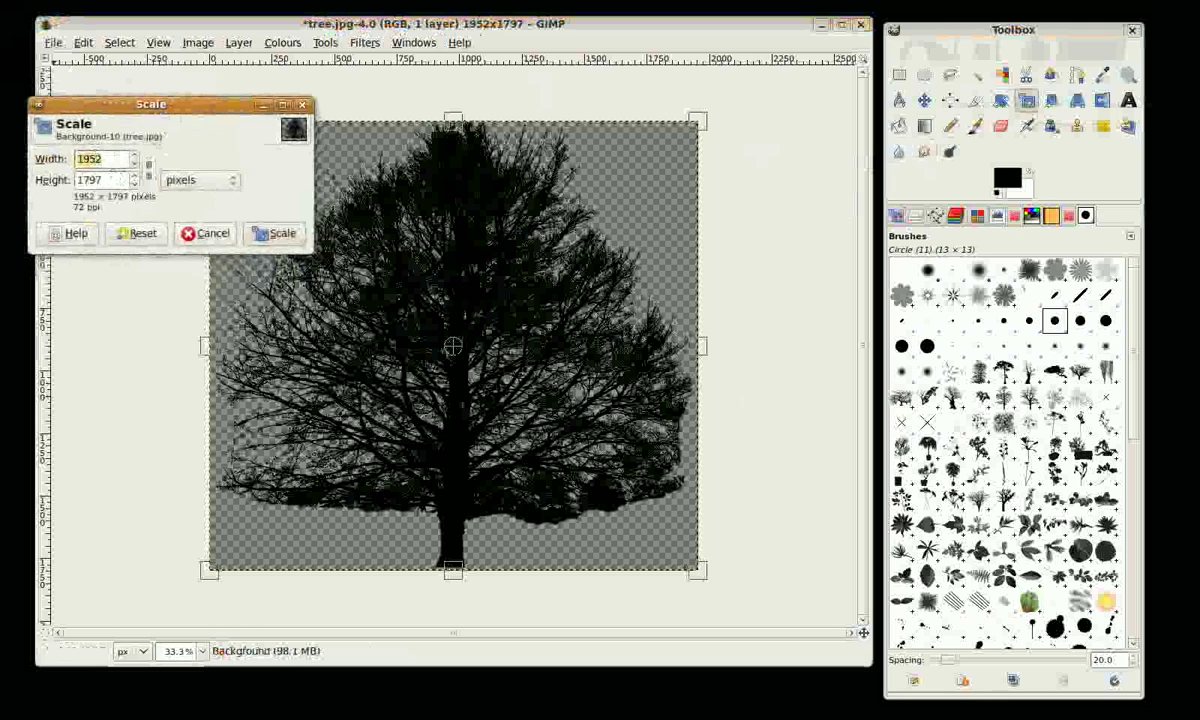
double_click(111, 179)
text(600)
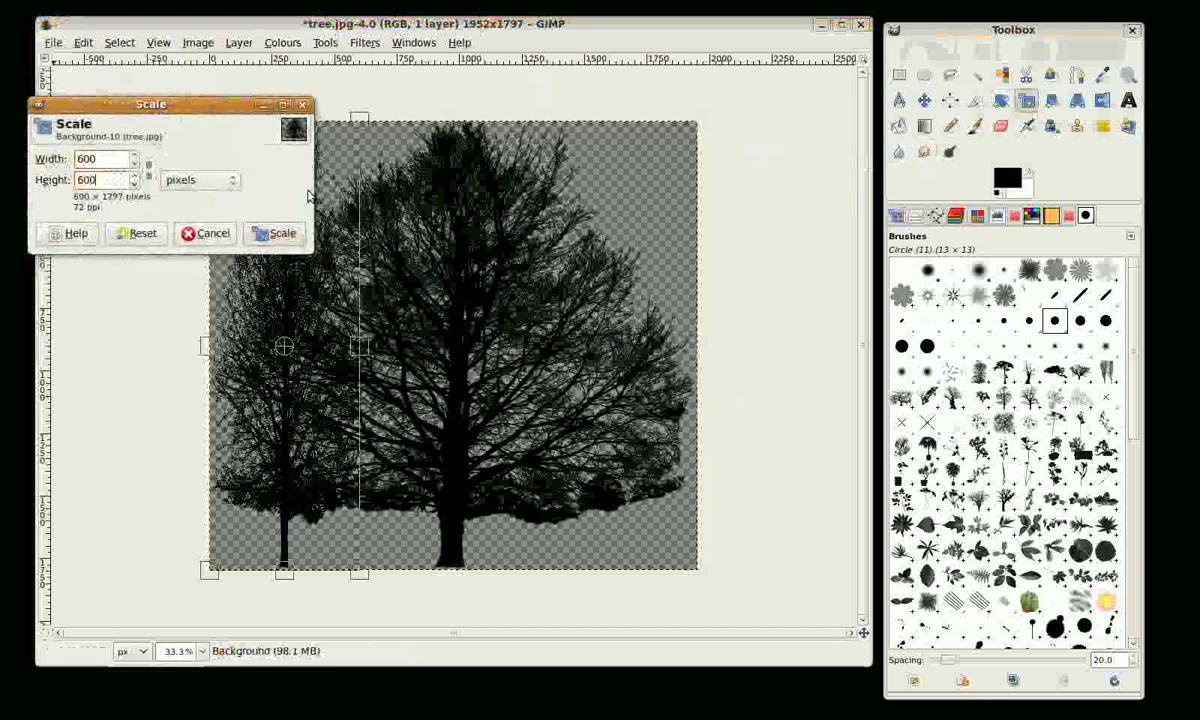
click(282, 229)
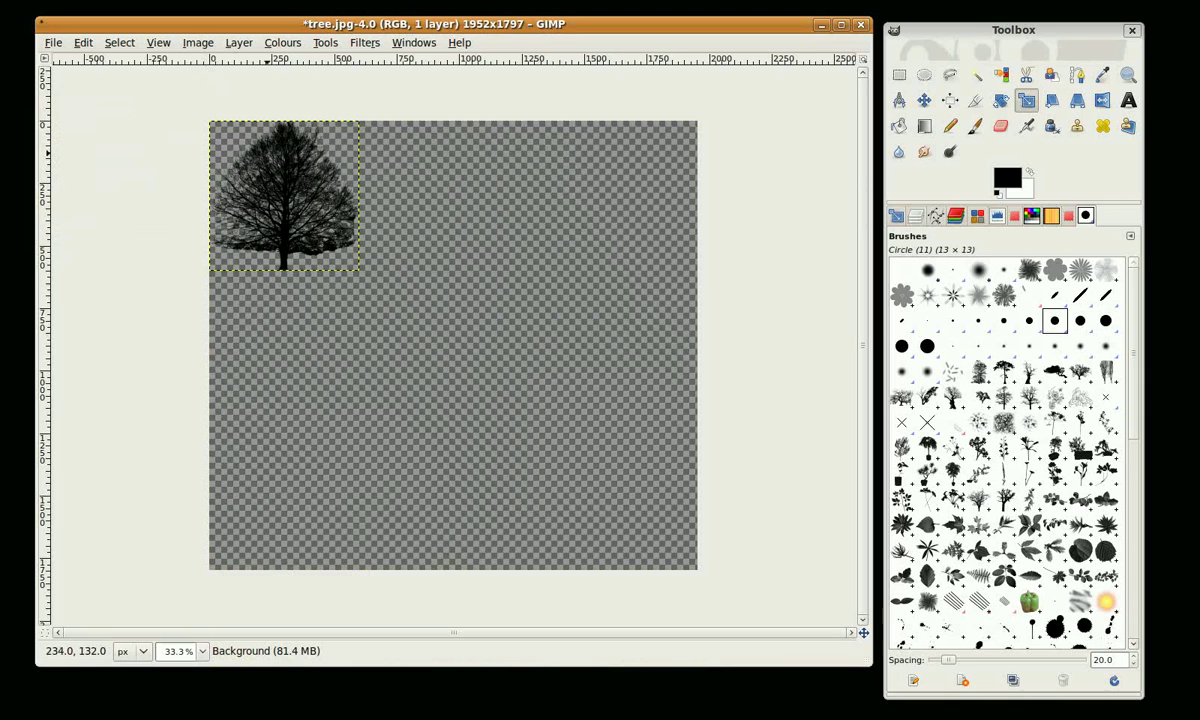
click(198, 43)
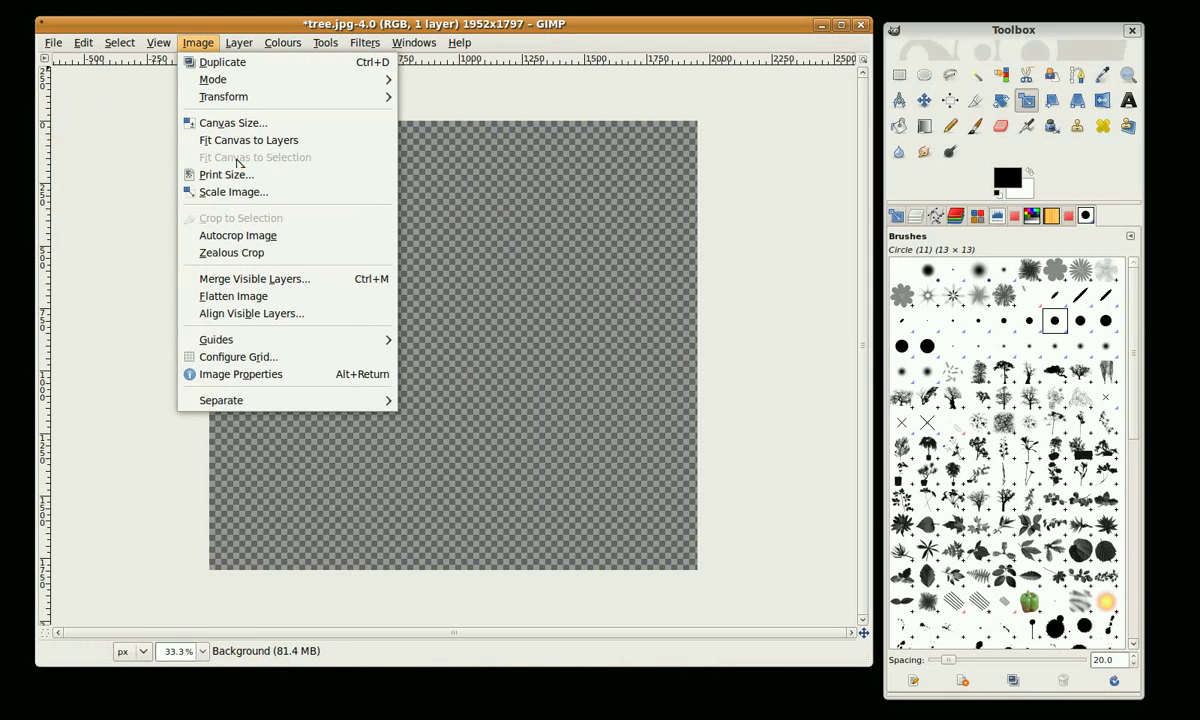
click(235, 146)
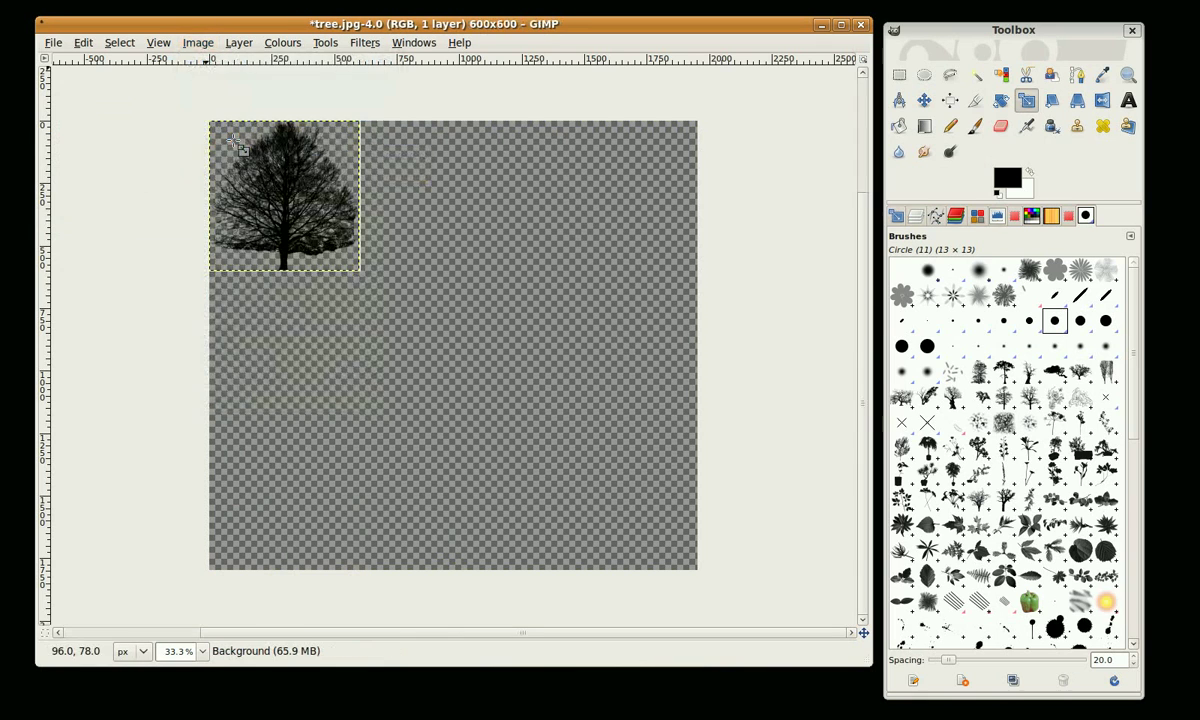
Save the image as GIMP brush tree.gbr in the brushes folder with spacing 10.
click(53, 42)
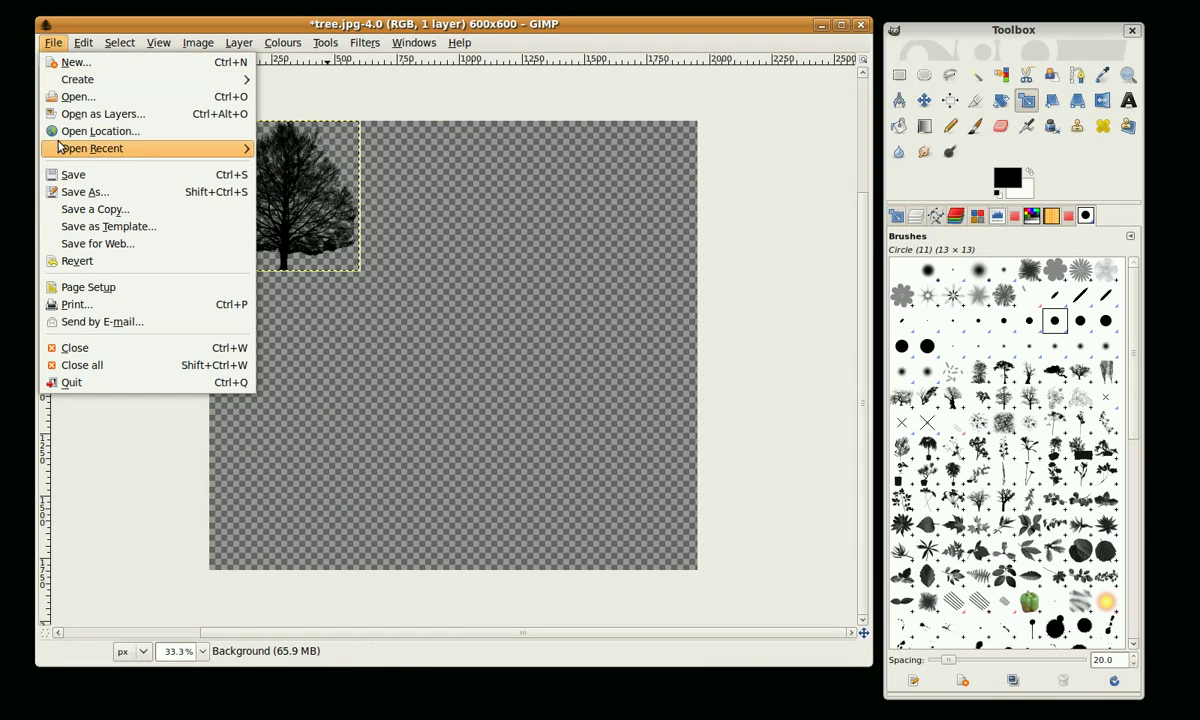
click(70, 193)
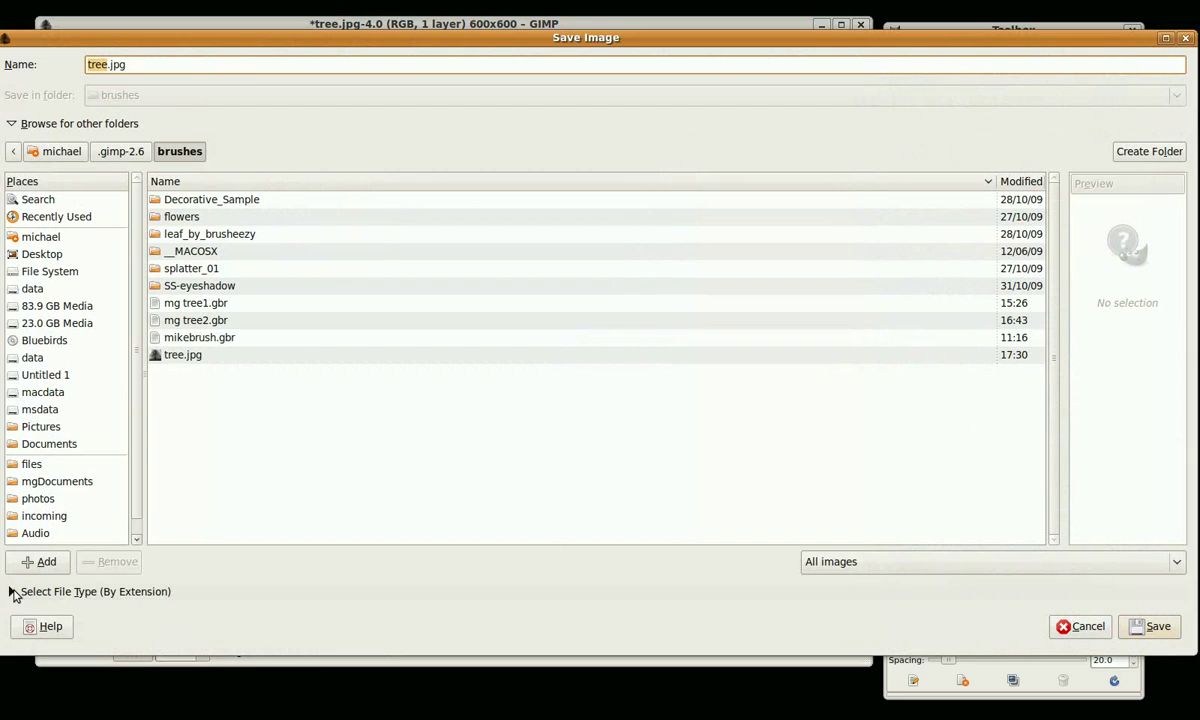
click(12, 592)
scroll(180, 485, down, 5)
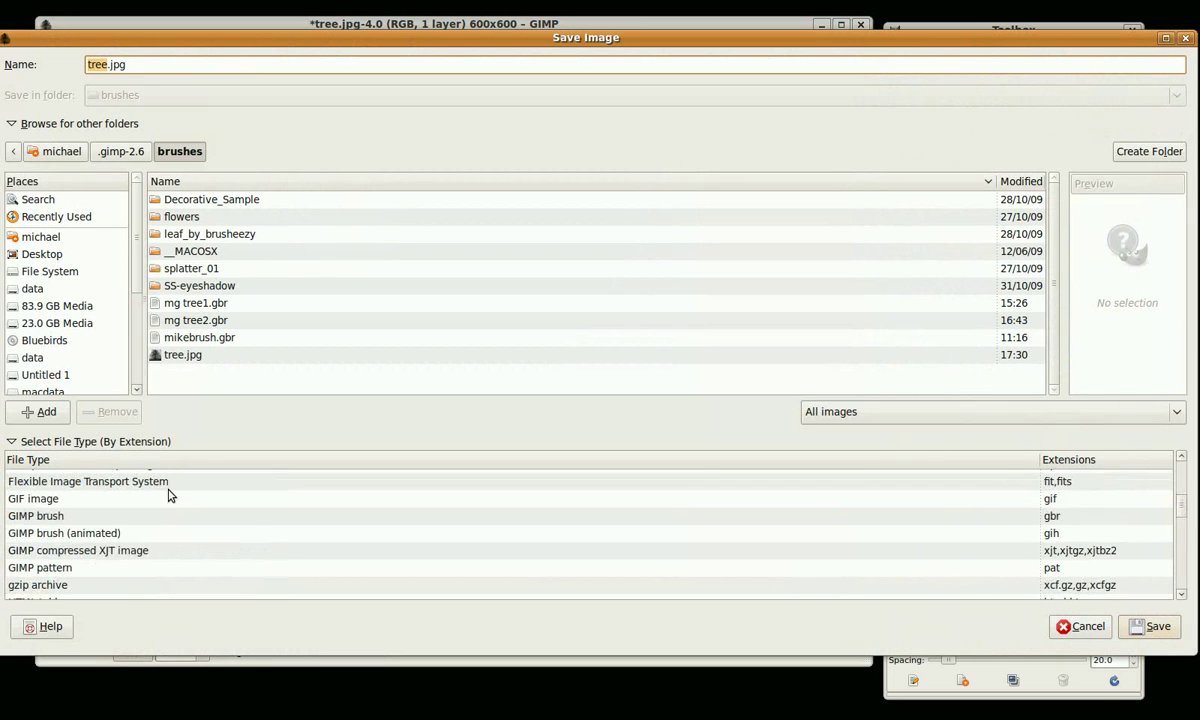
click(30, 516)
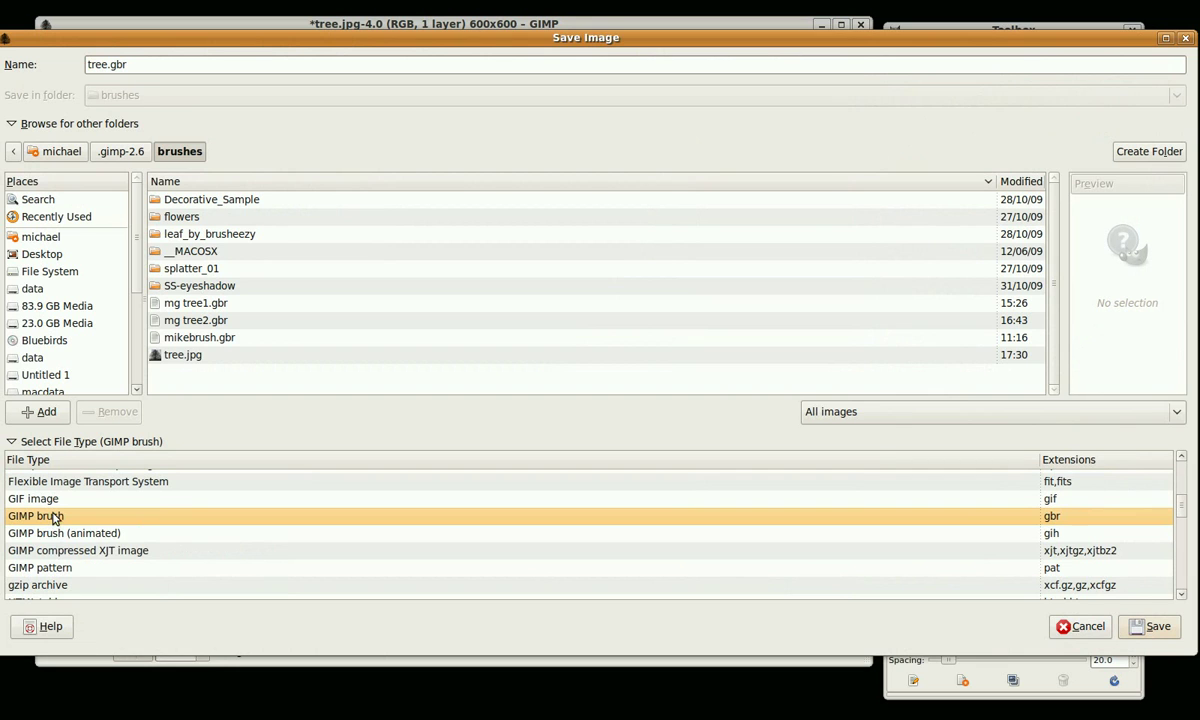
click(165, 66)
click(1160, 628)
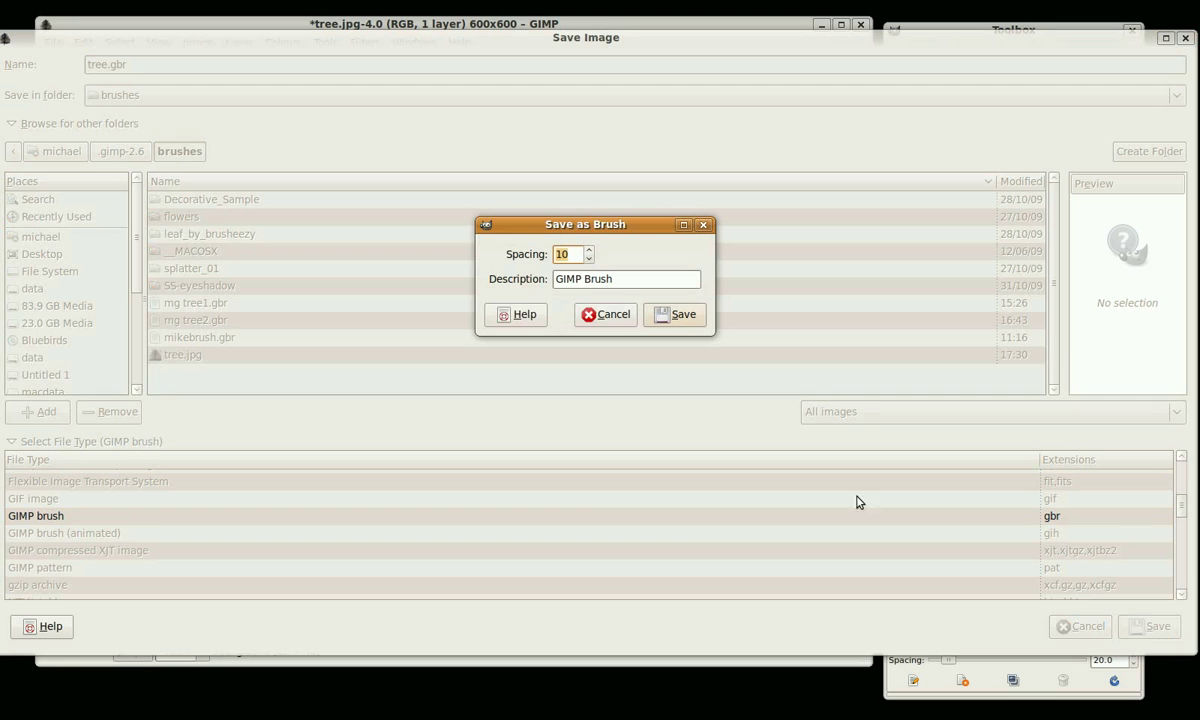
click(682, 315)
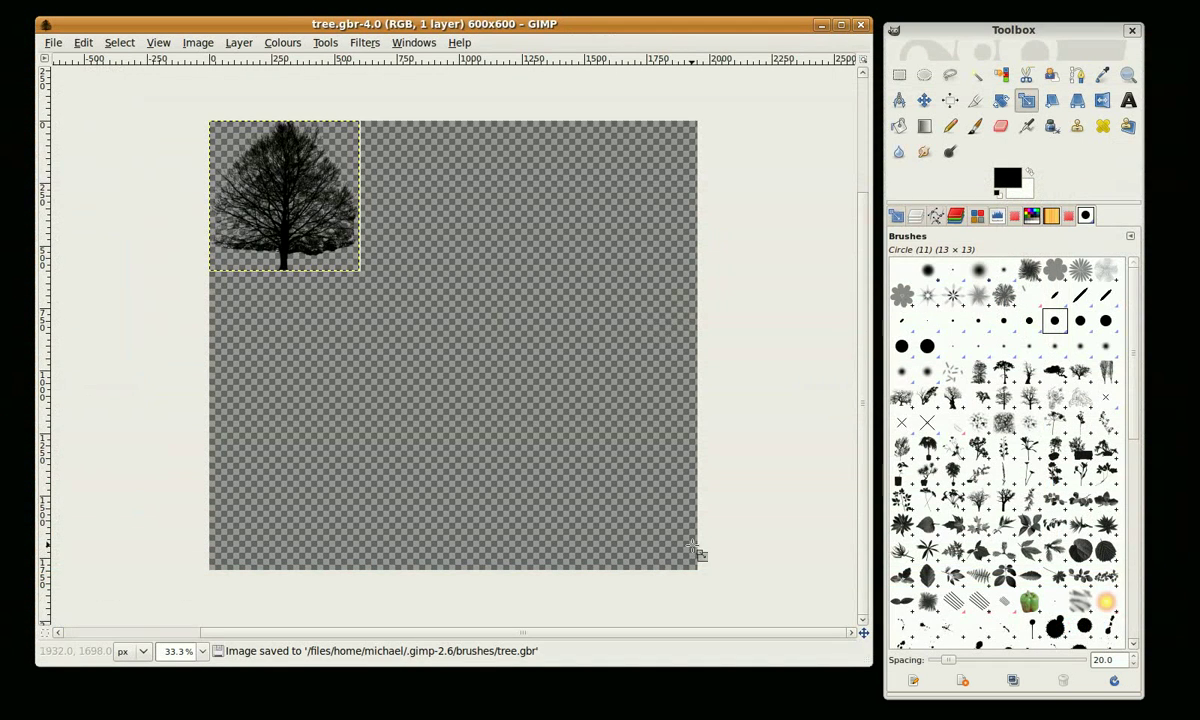
Refresh the brushes from the Brushes panel menu so tree.gbr appears.
click(1131, 237)
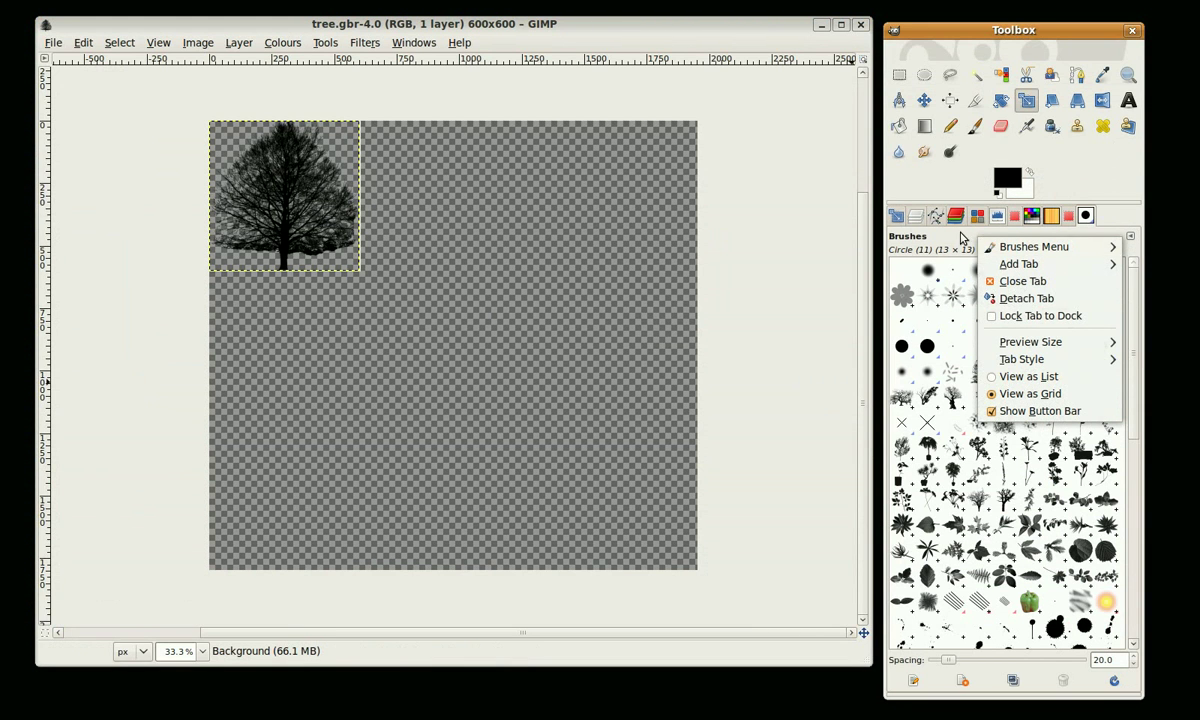
click(1141, 233)
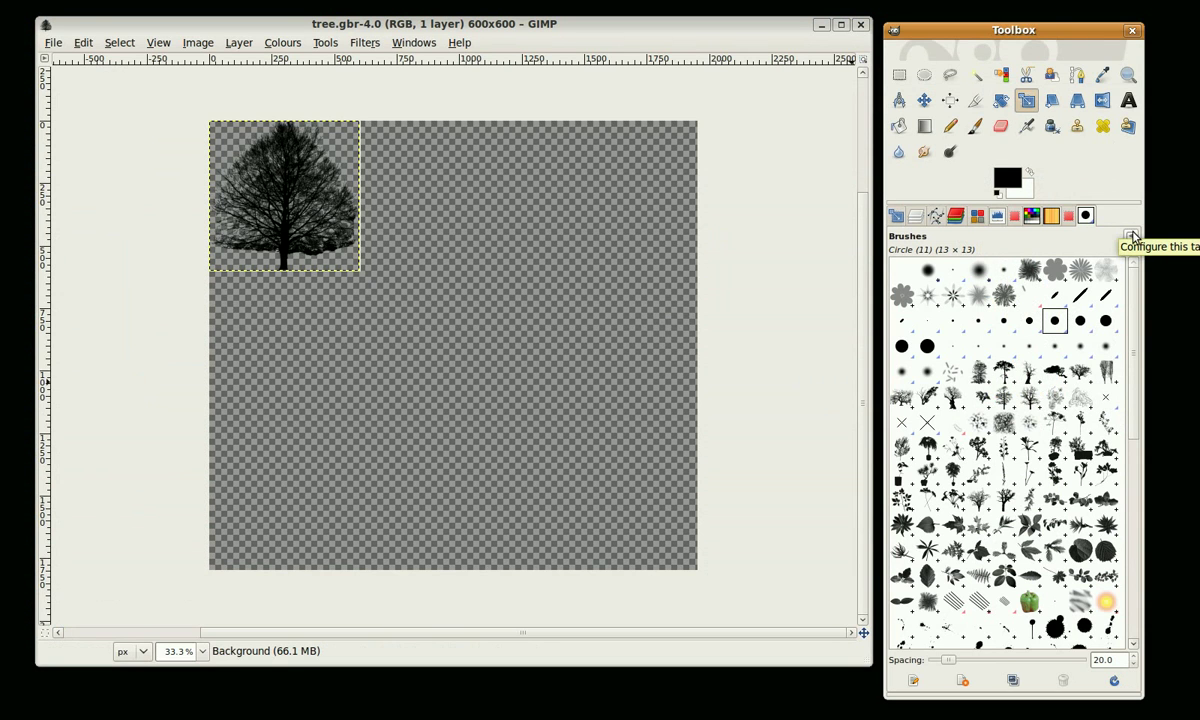
click(1132, 236)
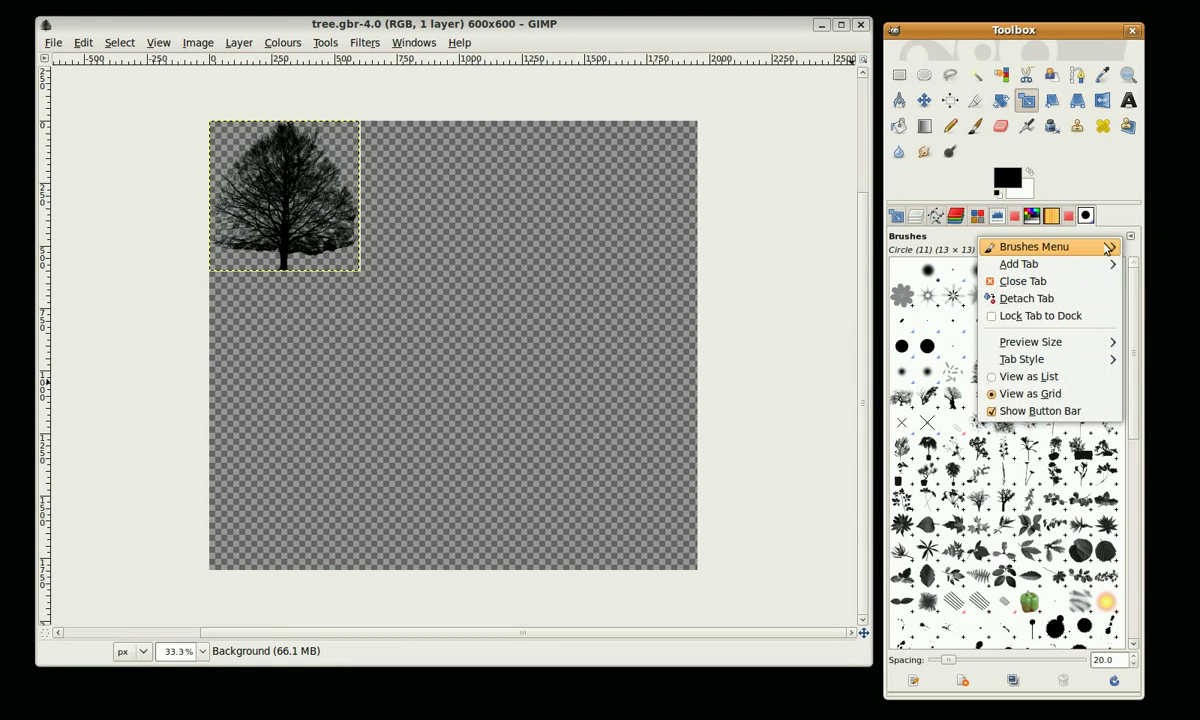
mouse_move(1078, 251)
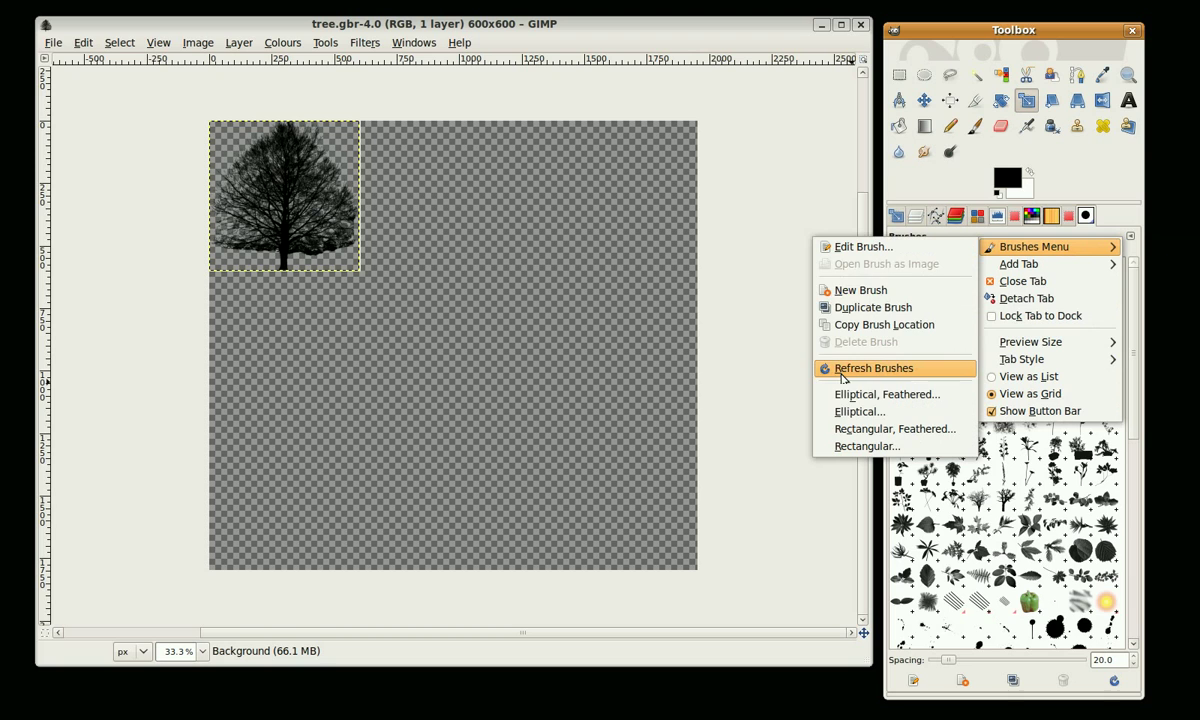
click(841, 372)
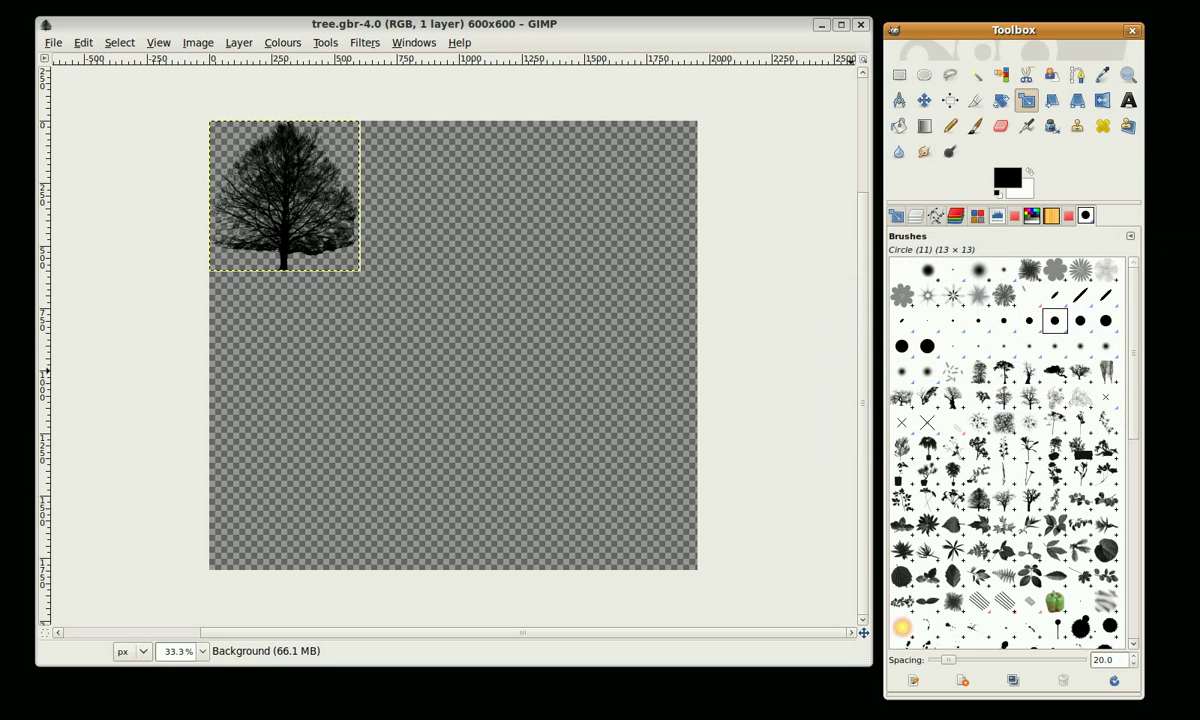
scroll(1092, 413, down, 1)
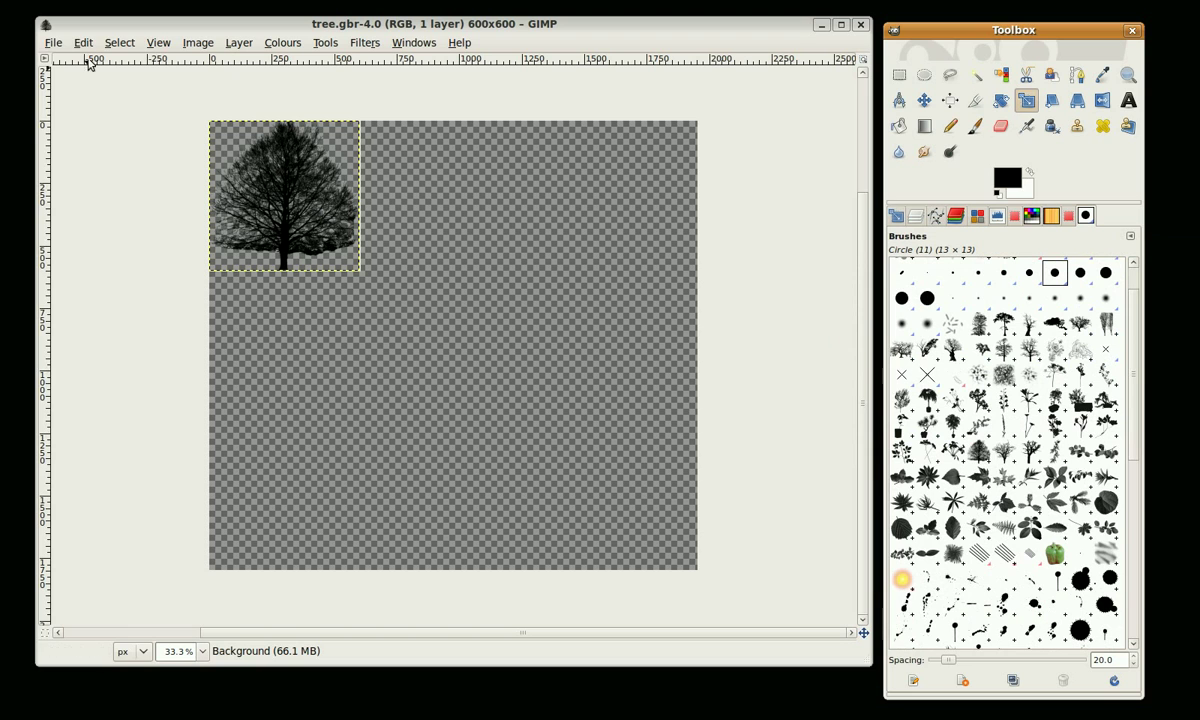
Close the tree image and create a new 640×400 white image.
click(53, 43)
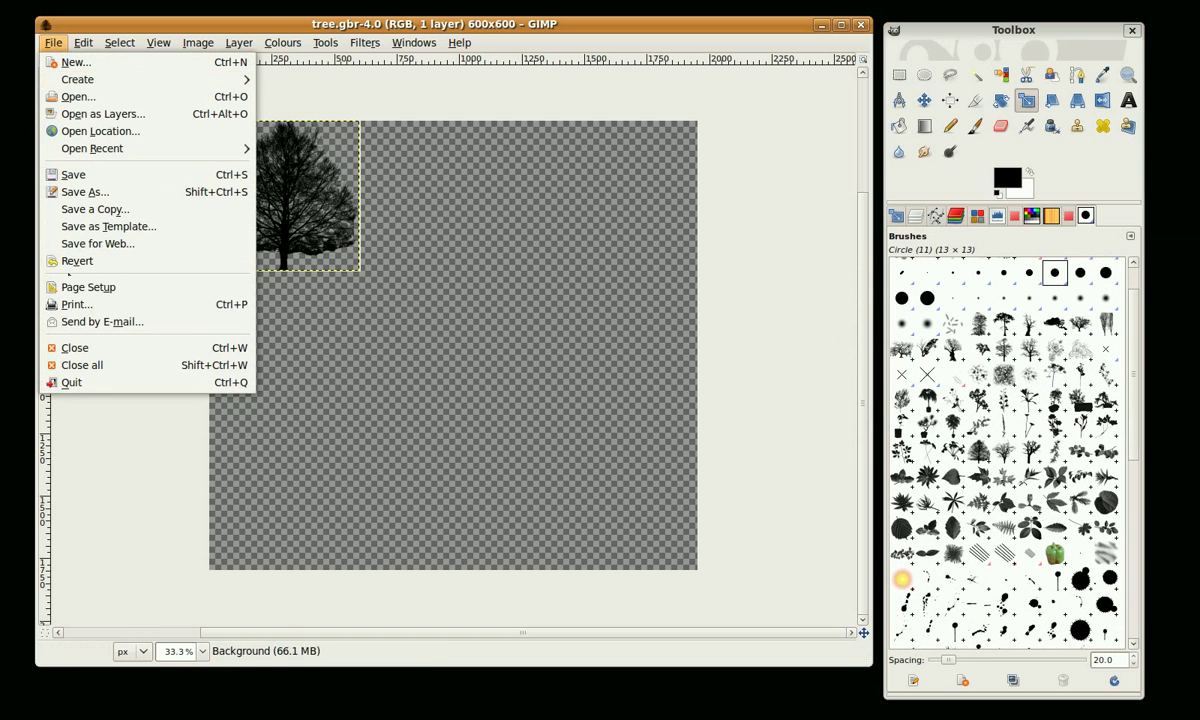
click(80, 348)
click(53, 43)
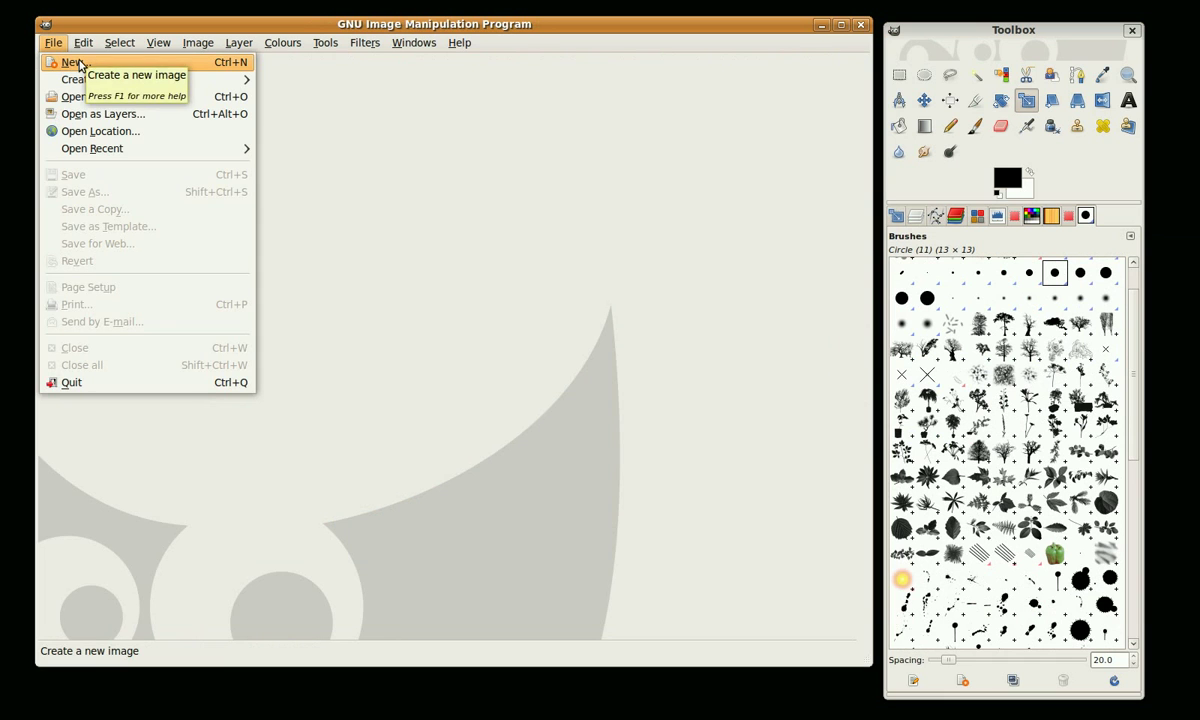
click(80, 65)
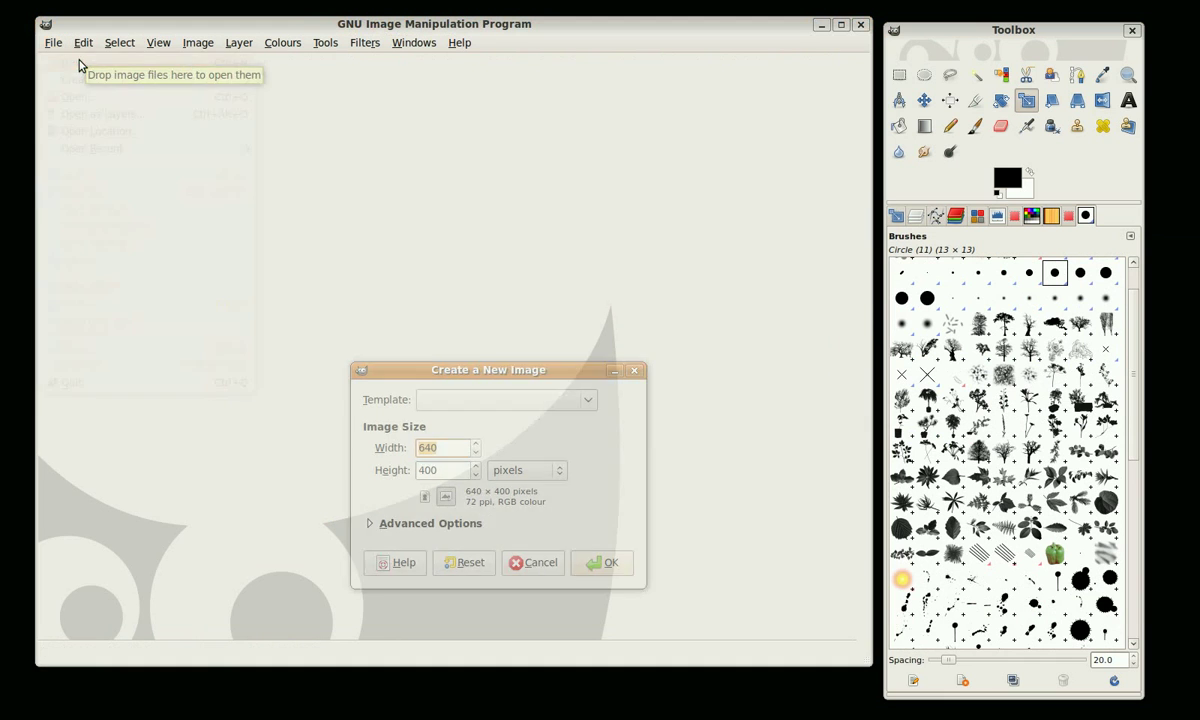
click(604, 563)
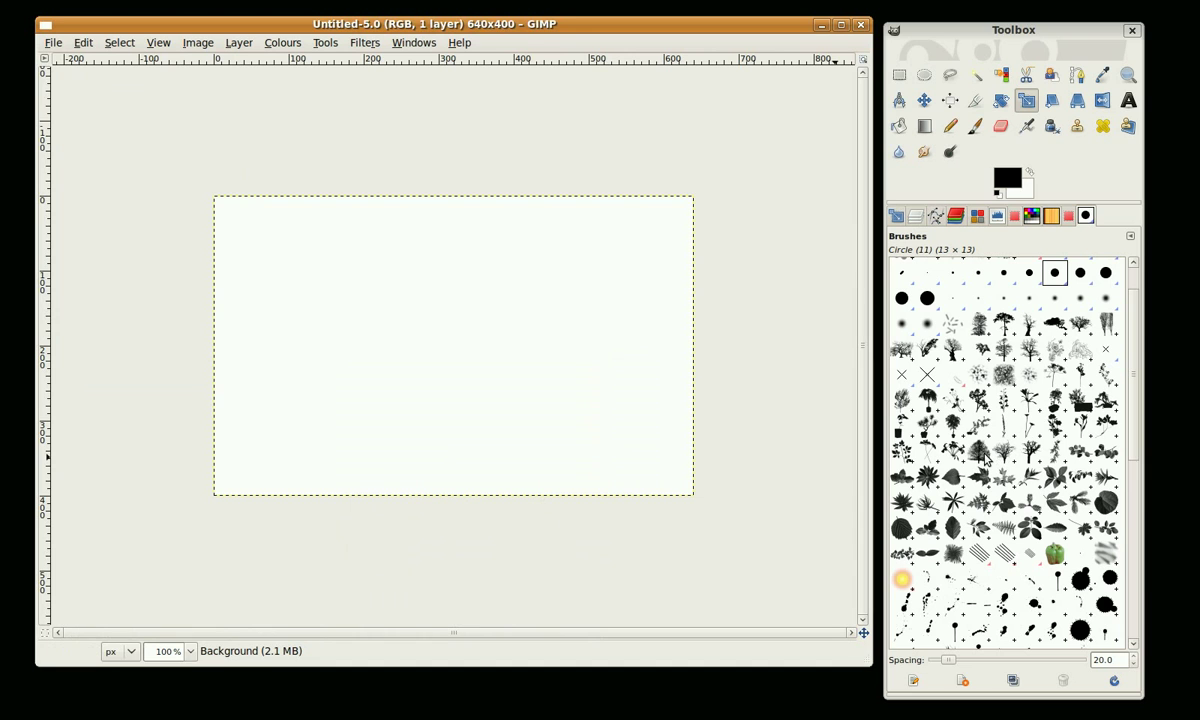
Stamp the tree brush, shrunk to about 267 px, in black at the canvas centre.
click(983, 455)
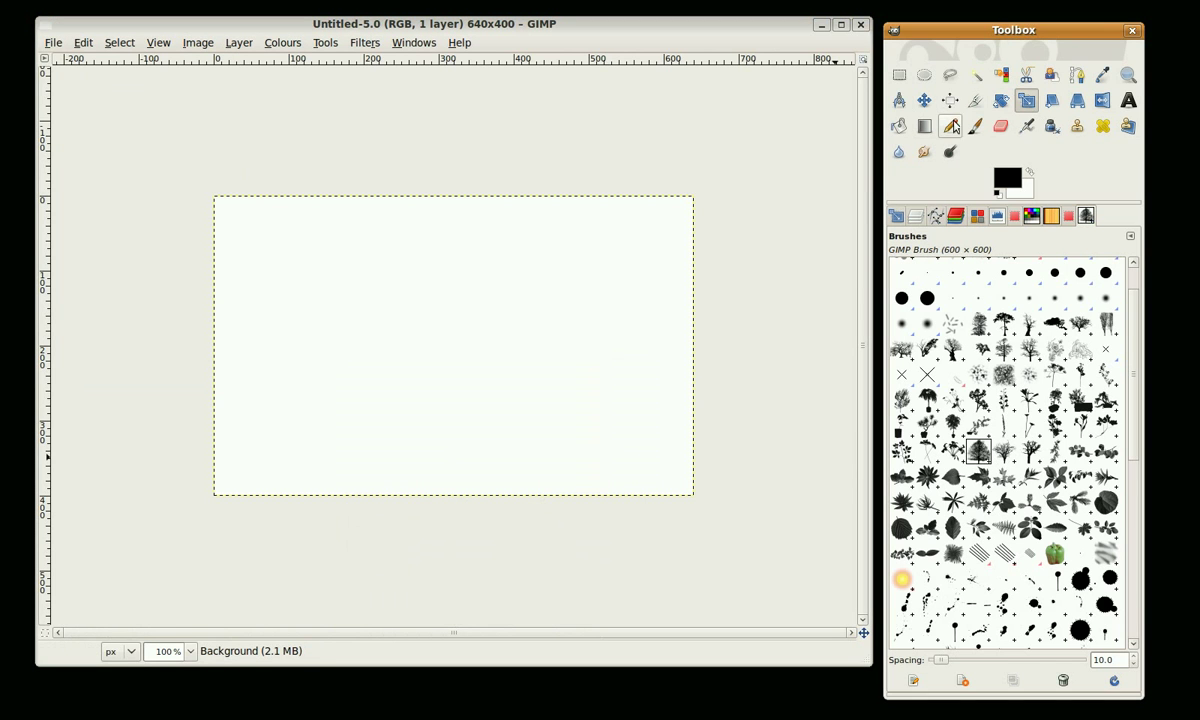
click(975, 127)
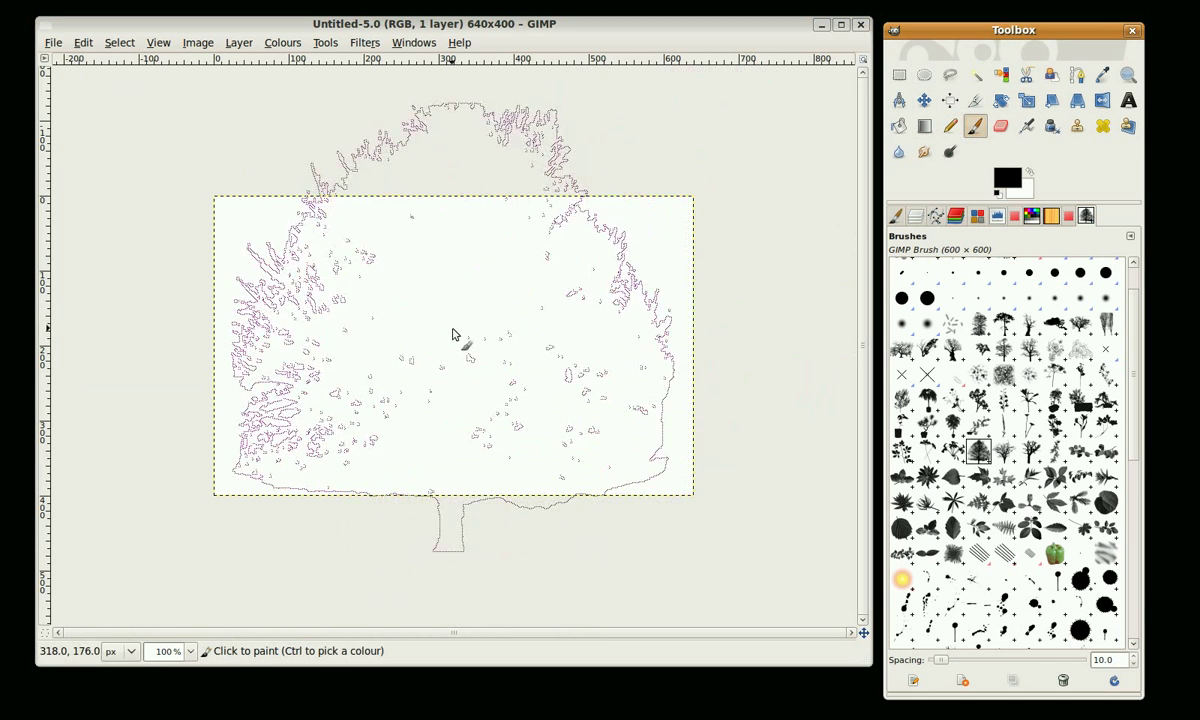
key(bracketleft)
key(bracketleft)
key(bracketleft)
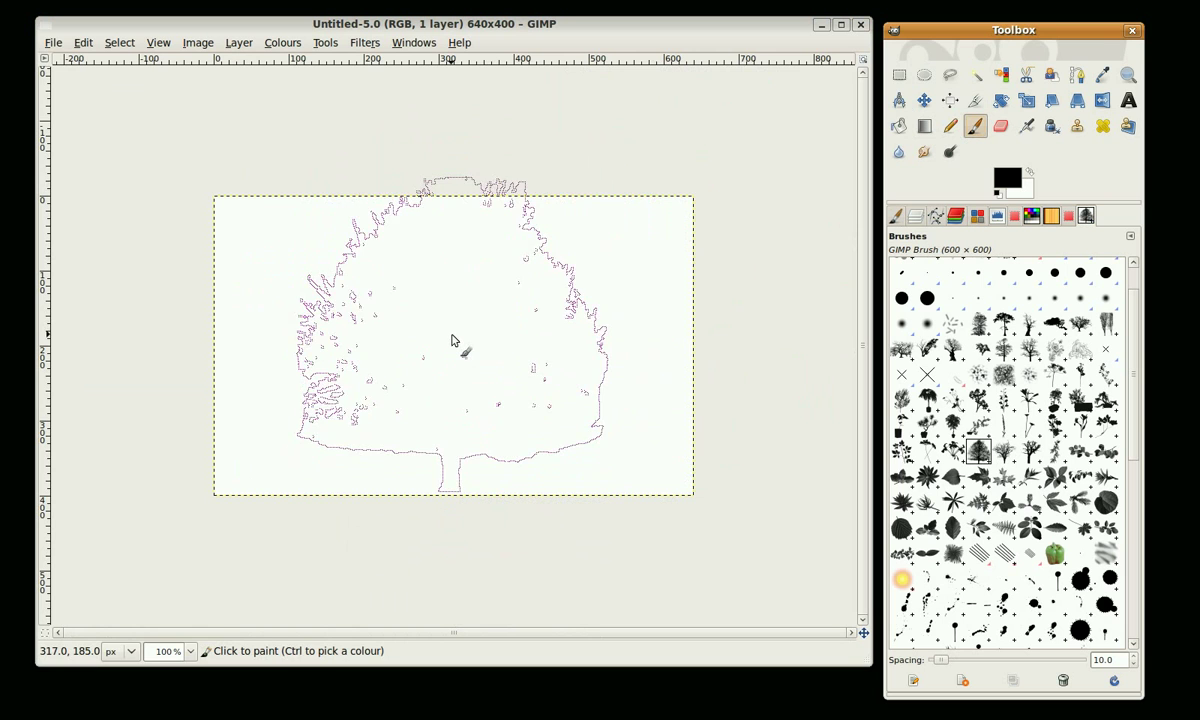
key(bracketleft)
key(bracketleft)
key(bracketleft)
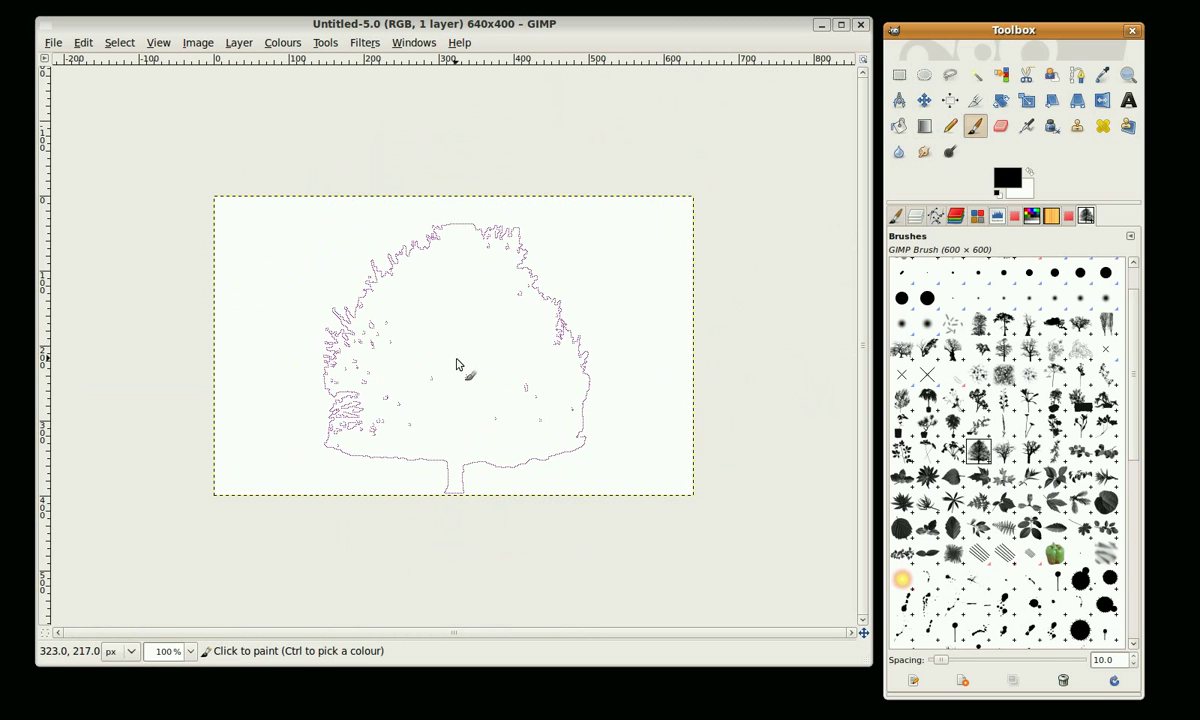
click(456, 365)
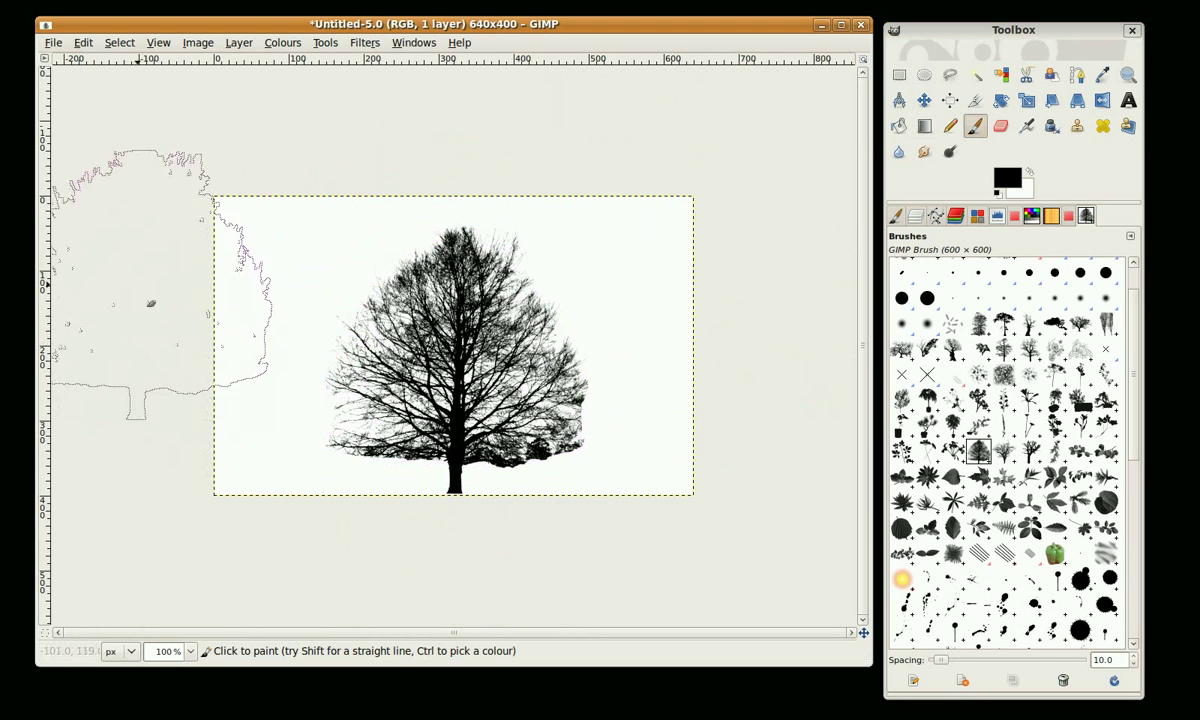
click(924, 100)
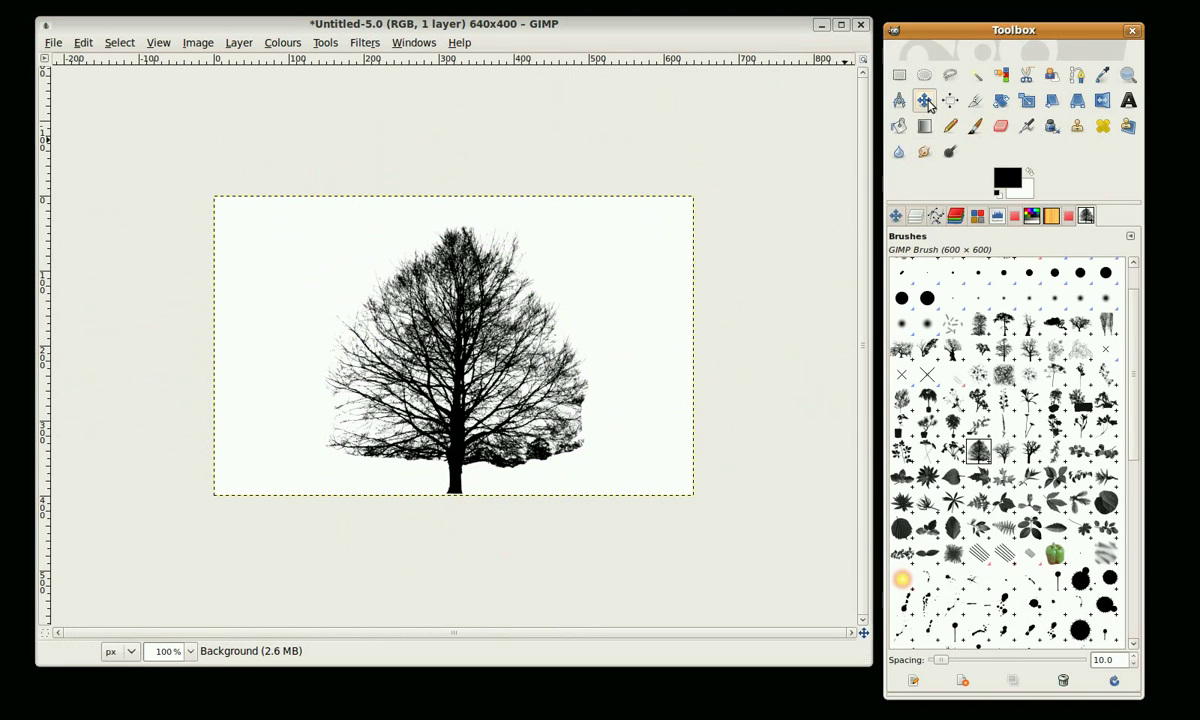